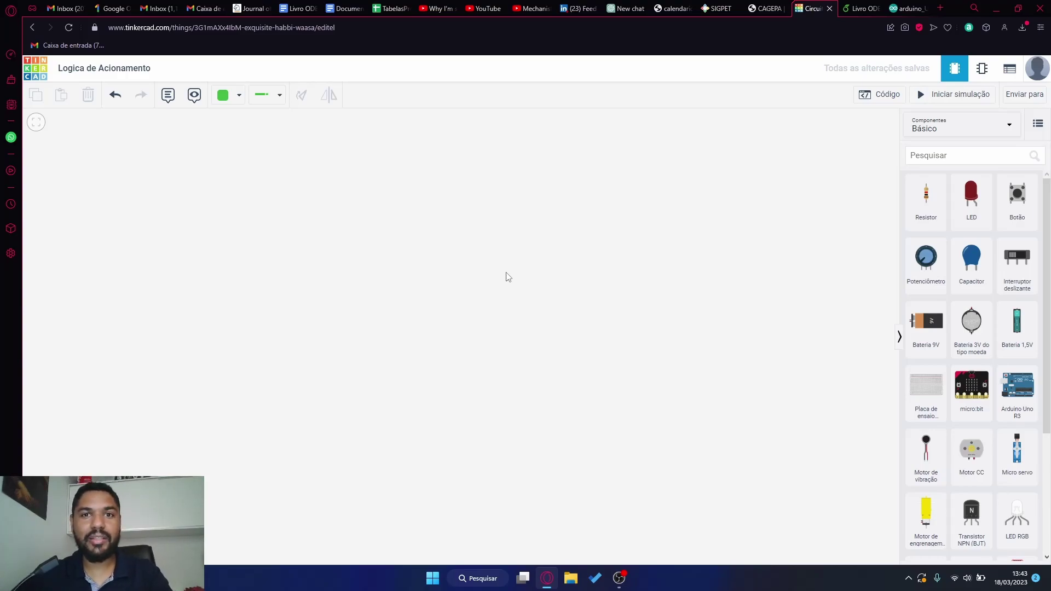
Step: Place a small breadboard in the middle of the workspace and a power supply (Fonte de energia), searched as "fonte", beside its upper left corner
{"action": "left_click", "coordinate": [933, 399]}
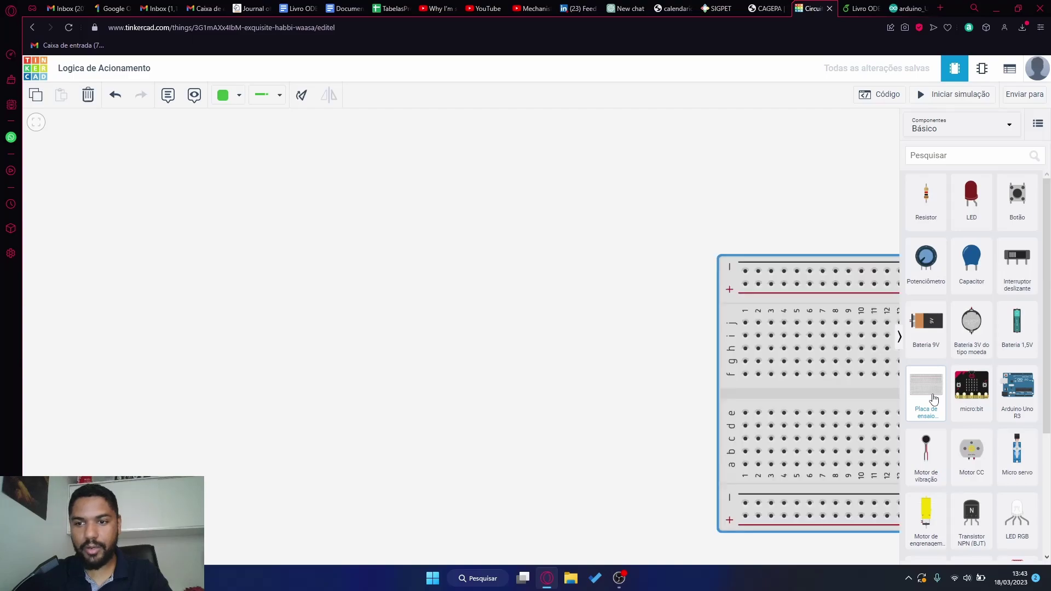
{"action": "left_click", "coordinate": [515, 323]}
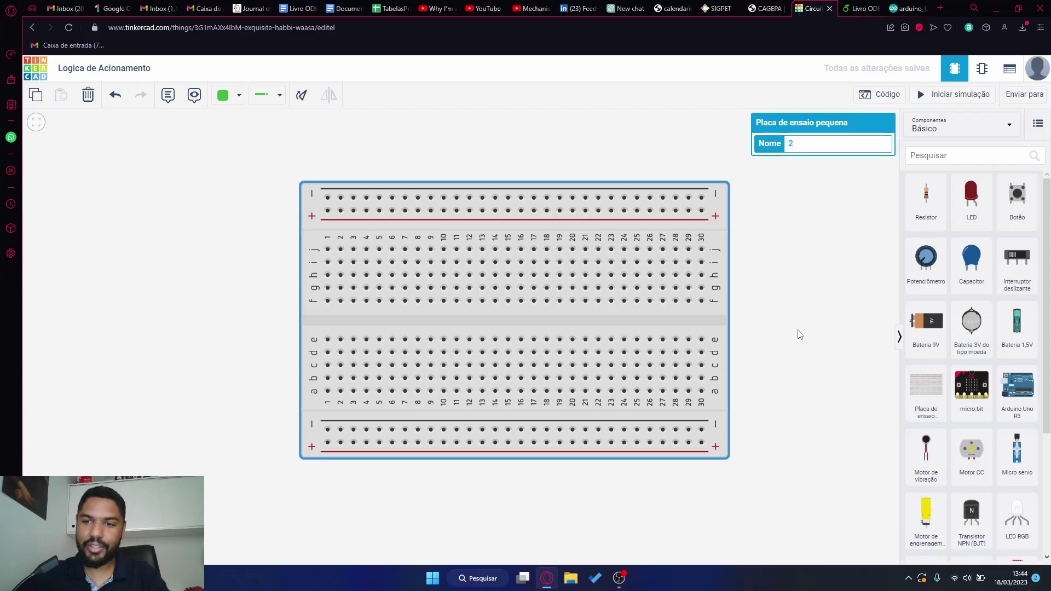
{"action": "left_click", "coordinate": [963, 157]}
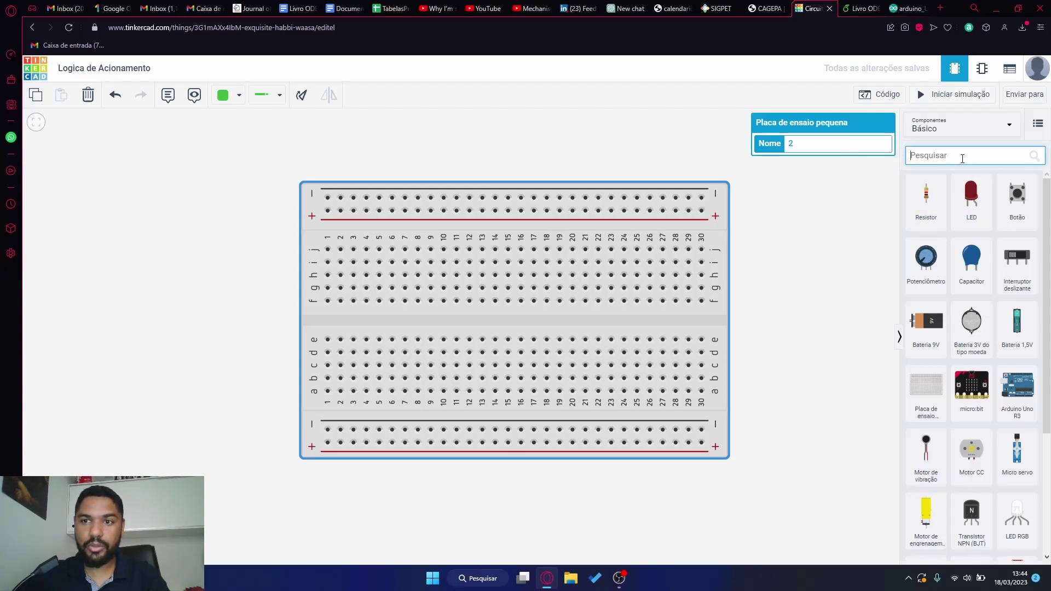
{"action": "type", "text": "font"}
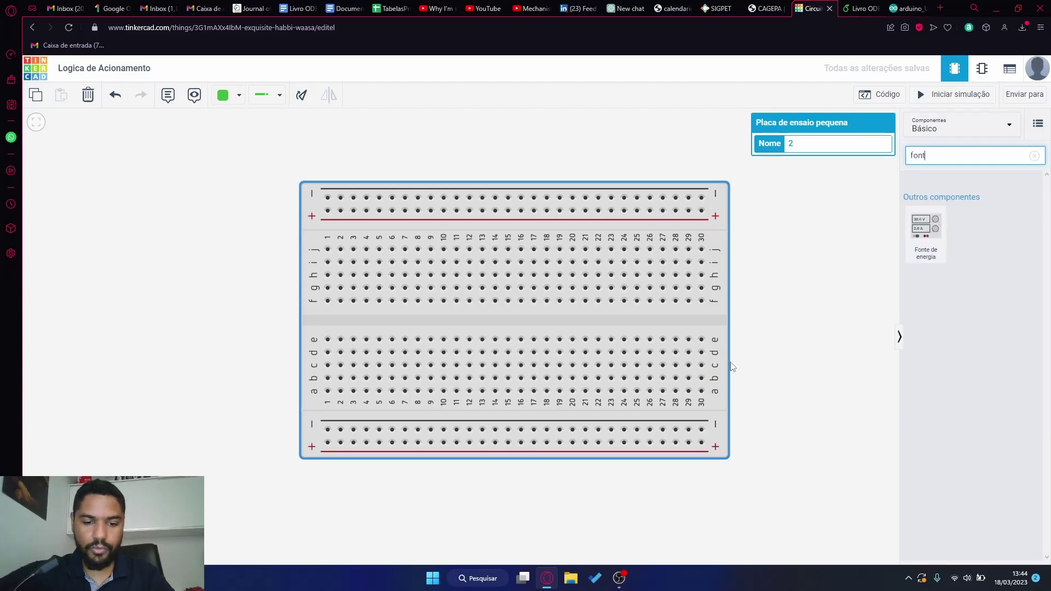
{"action": "type", "text": "e"}
{"action": "left_click_drag", "start_coordinate": [927, 249], "coordinate": [202, 226]}
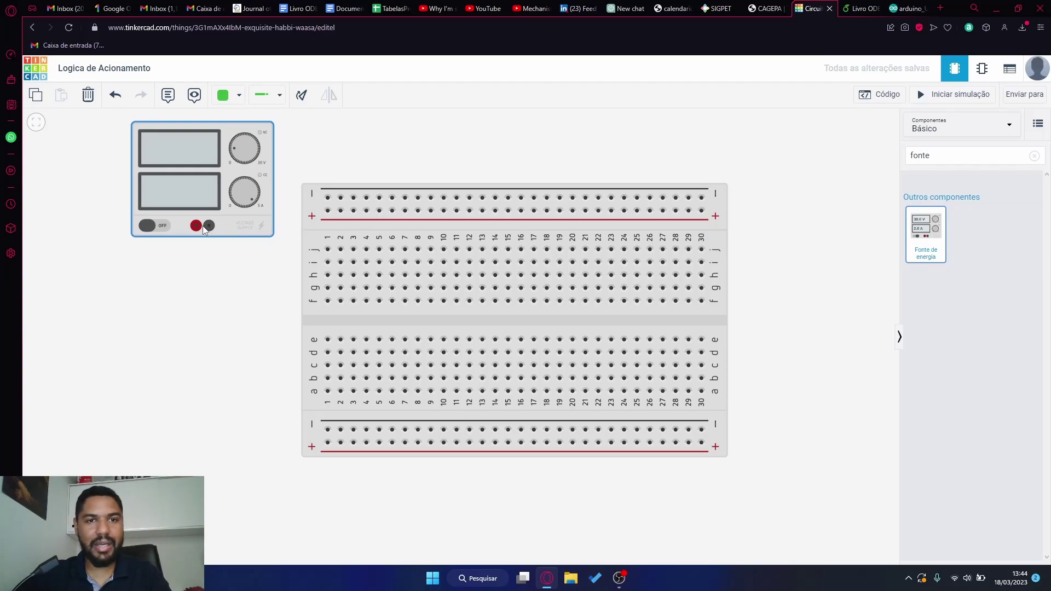
{"action": "left_click", "coordinate": [203, 226]}
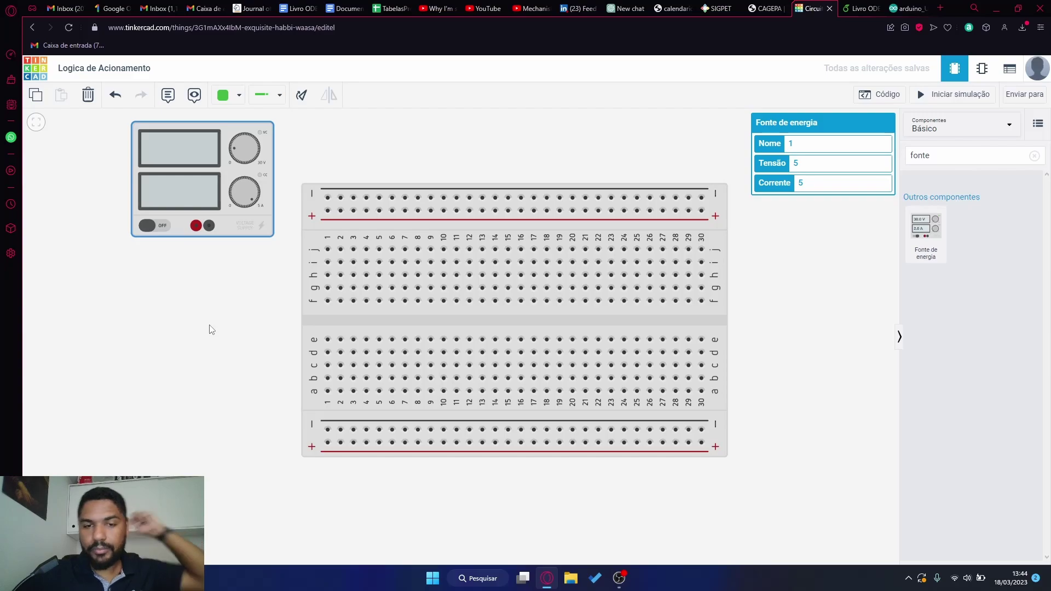
Step: Search the components for "led" and place a red LED beside the breadboard's upper right corner
{"action": "double_click", "coordinate": [965, 158]}
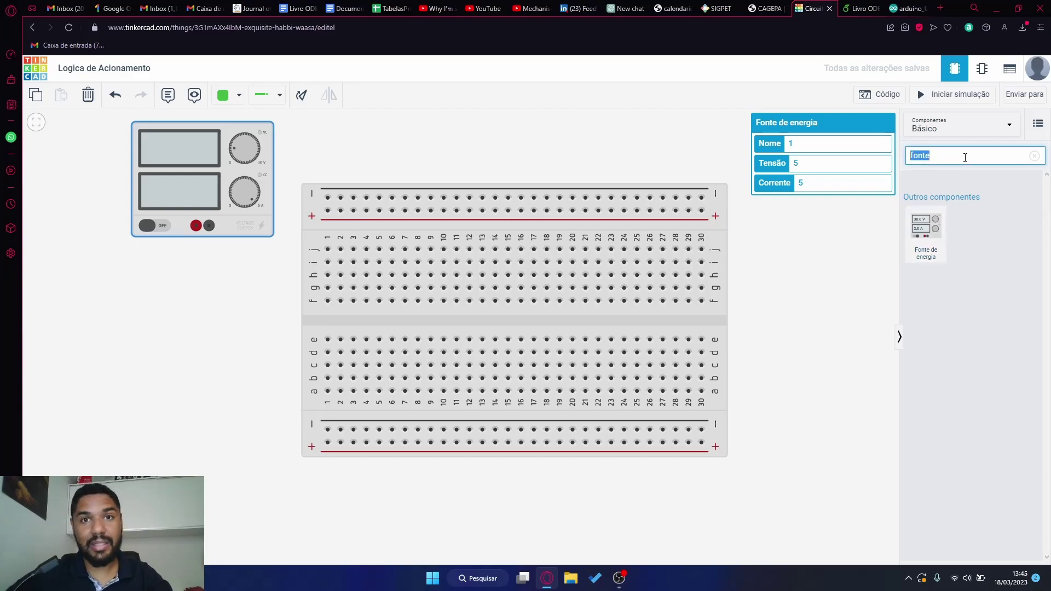
{"action": "type", "text": "led"}
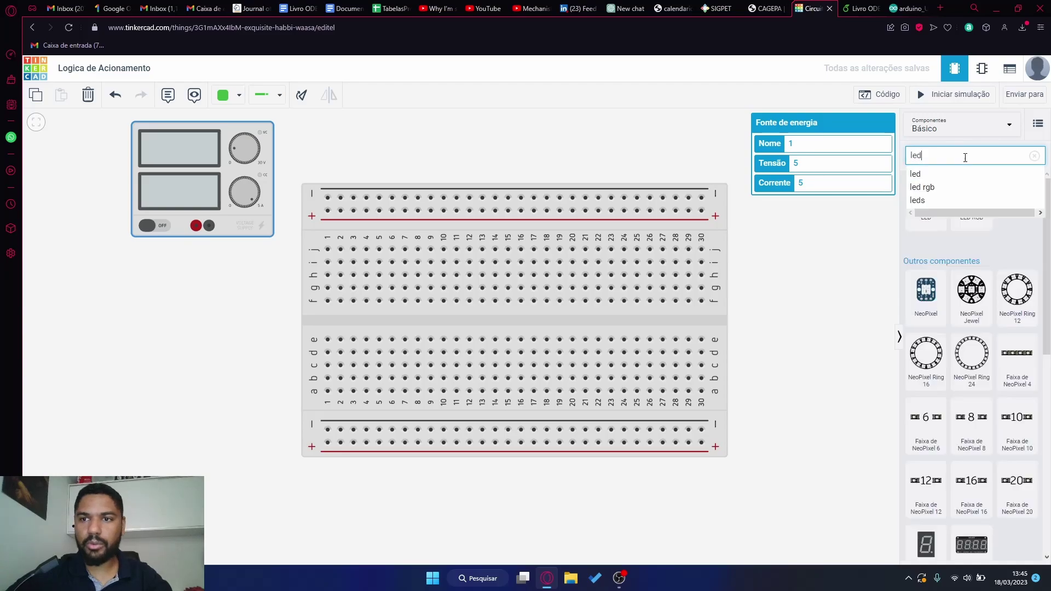
{"action": "left_click", "coordinate": [874, 234]}
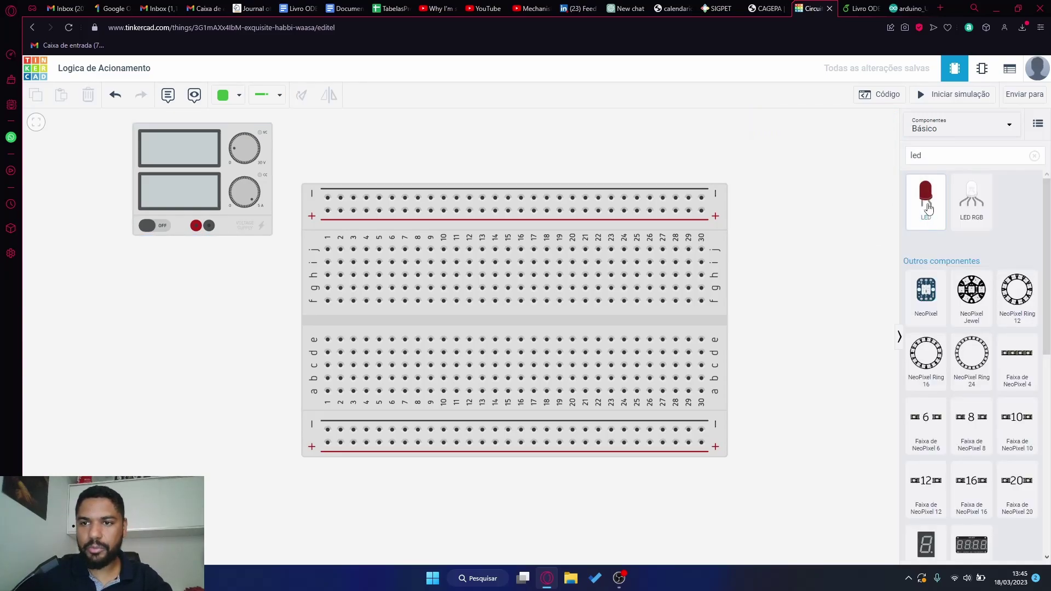
{"action": "left_click_drag", "start_coordinate": [928, 208], "coordinate": [791, 229]}
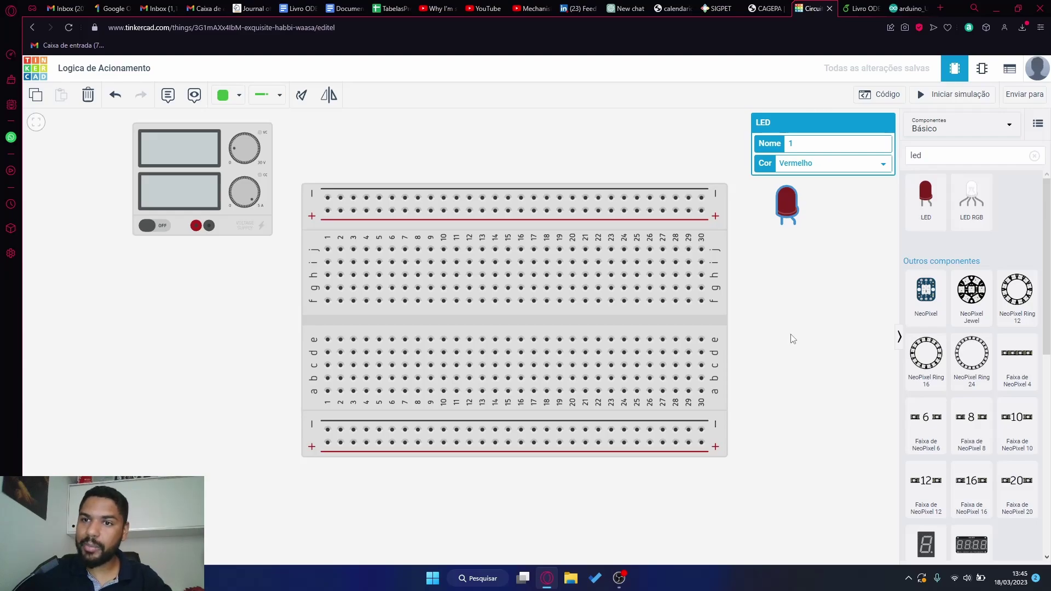
Step: Search the components for "resistor" and place a resistor just below the LED
{"action": "double_click", "coordinate": [944, 155]}
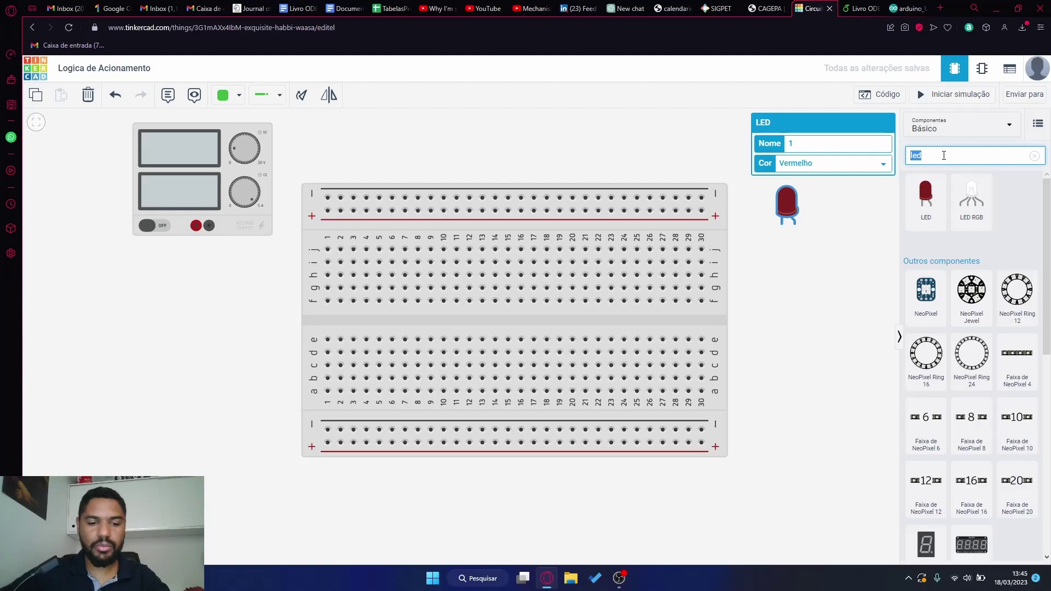
{"action": "type", "text": "resi"}
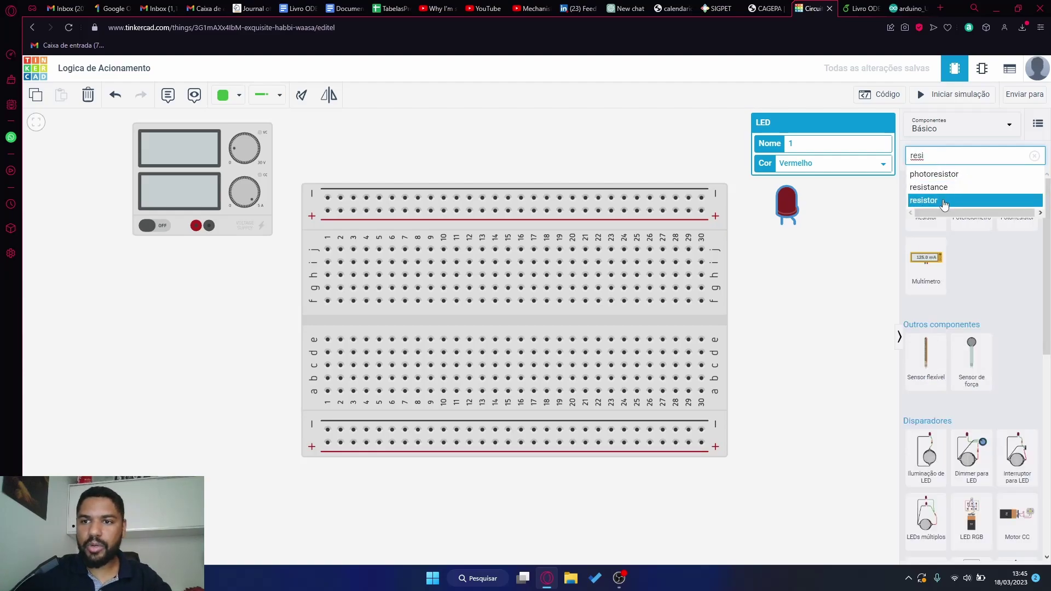
{"action": "left_click", "coordinate": [944, 201]}
{"action": "left_click_drag", "start_coordinate": [926, 198], "coordinate": [791, 271]}
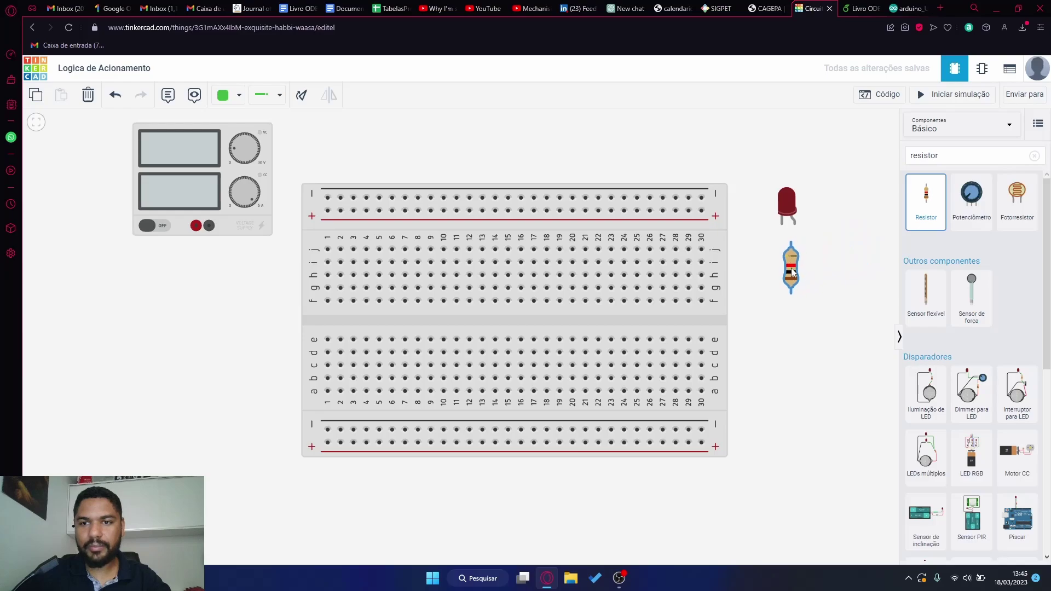
{"action": "left_click", "coordinate": [792, 359]}
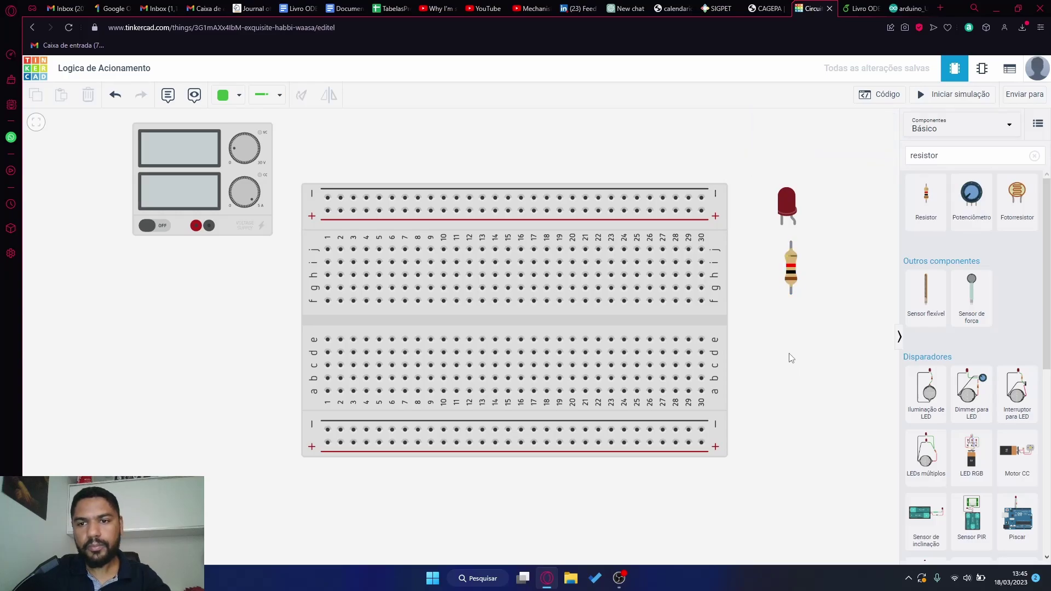
Step: Search the components for "interru" and place two slide switches (Interruptor deslizante), one above the other, below the resistor
{"action": "double_click", "coordinate": [961, 157]}
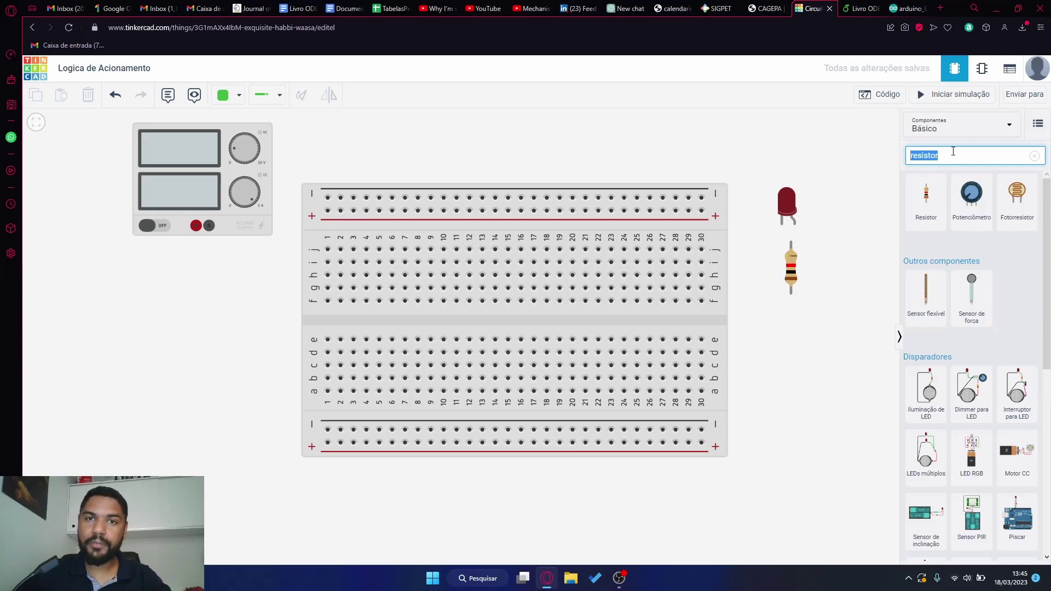
{"action": "type", "text": "interru"}
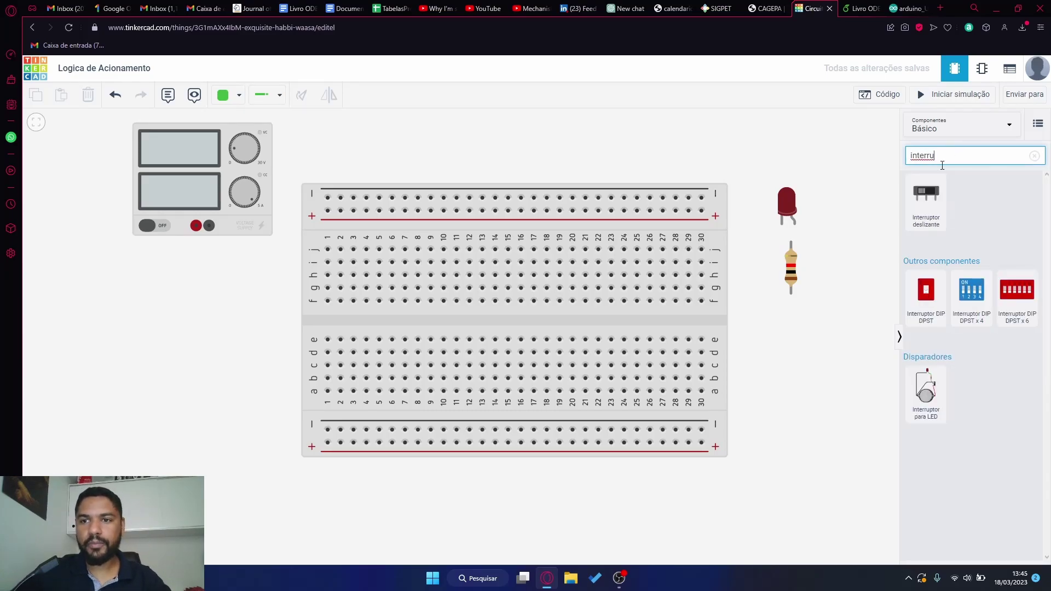
{"action": "left_click_drag", "start_coordinate": [929, 212], "coordinate": [805, 345]}
{"action": "left_click_drag", "start_coordinate": [927, 203], "coordinate": [794, 395]}
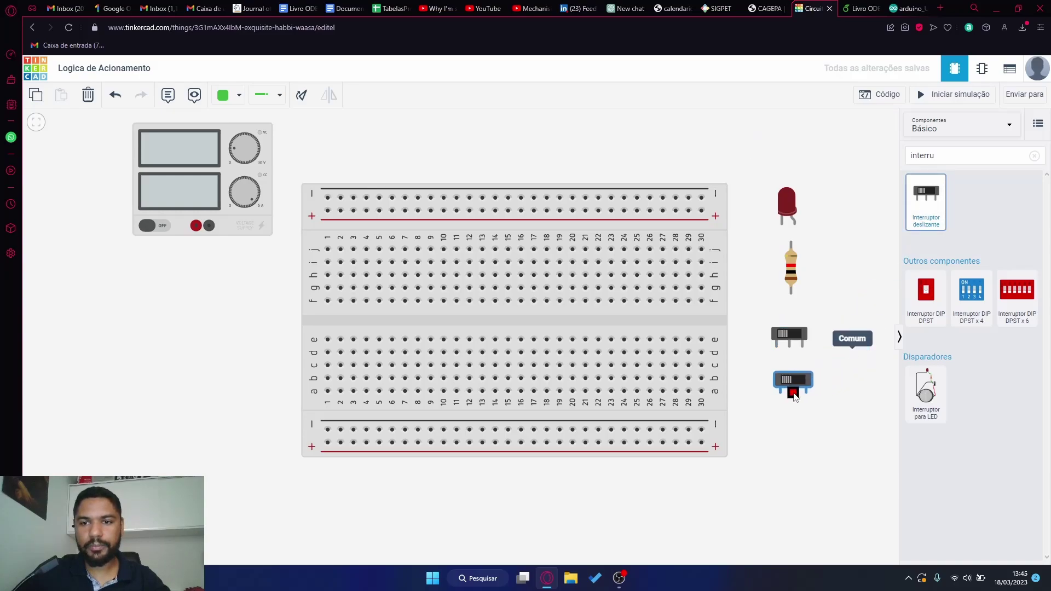
{"action": "left_click", "coordinate": [863, 311]}
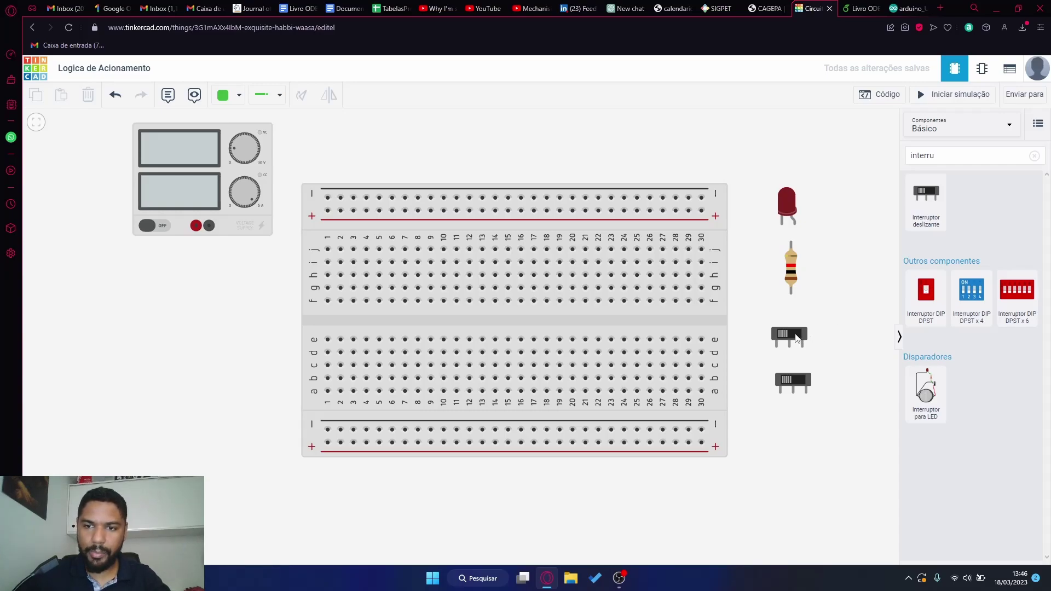
Step: Mount the two slide switches in breadboard row i at columns 4–6 and 8–10, and the LED in row i at columns 18–19
{"action": "left_click_drag", "start_coordinate": [793, 338], "coordinate": [385, 259]}
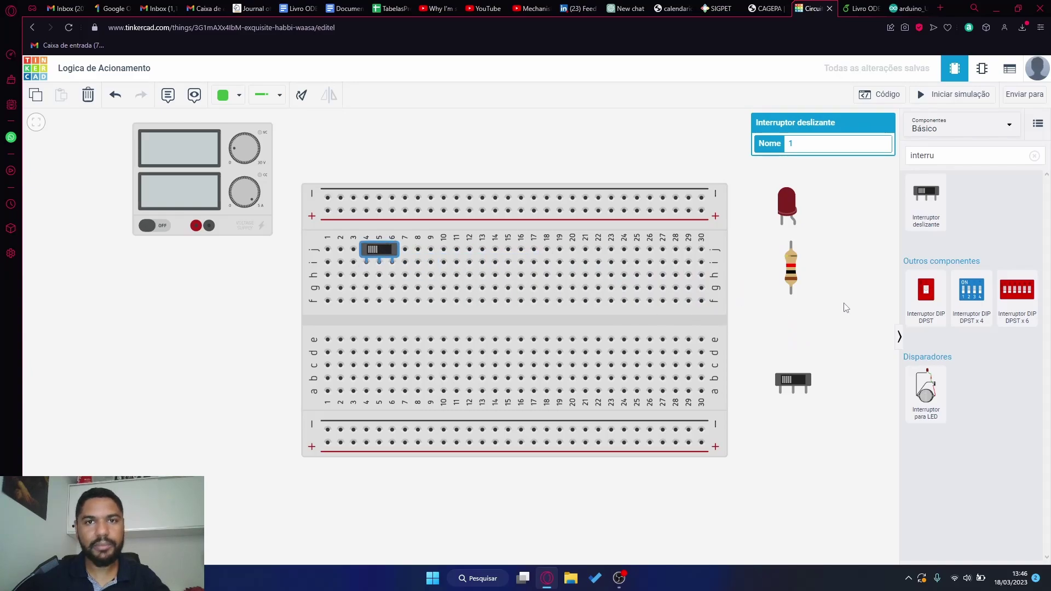
{"action": "left_click_drag", "start_coordinate": [804, 384], "coordinate": [439, 253]}
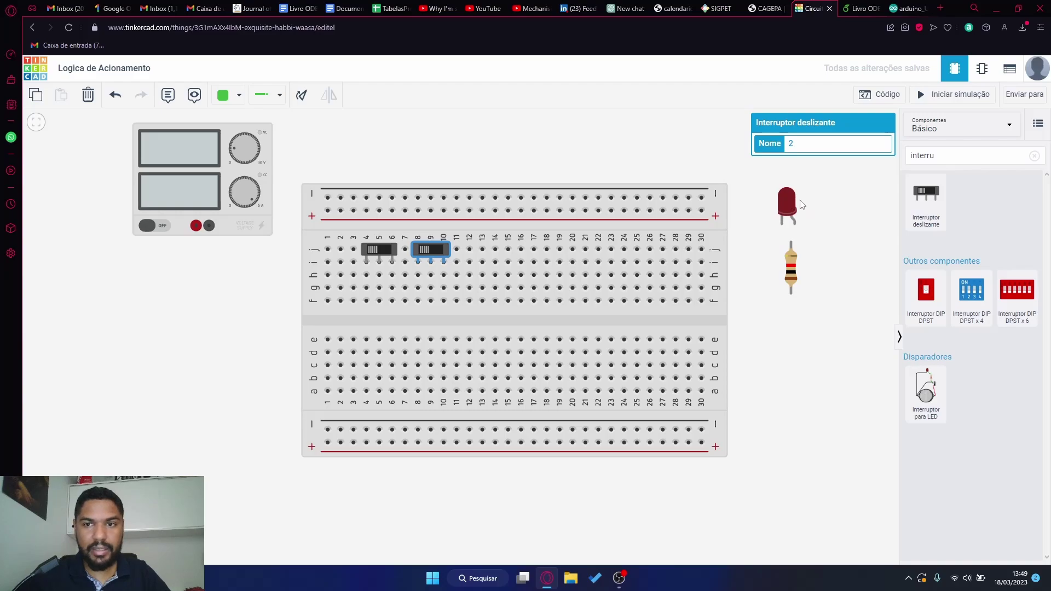
{"action": "left_click_drag", "start_coordinate": [789, 202], "coordinate": [549, 236]}
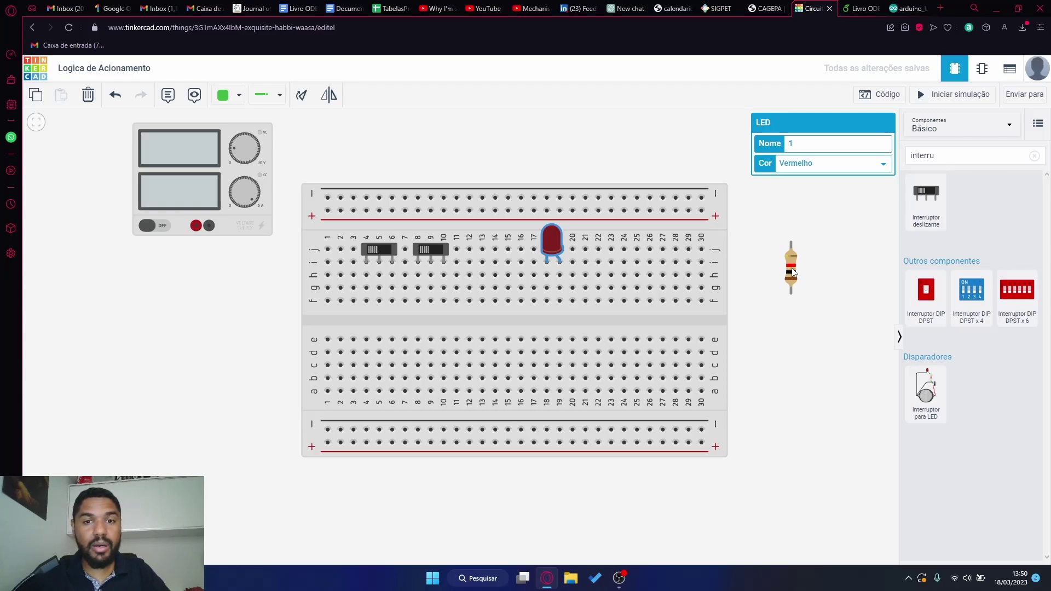
Step: Rotate the resistor to horizontal and mount it in breadboard row h from column 14 to the LED's leg column 18
{"action": "left_click_drag", "start_coordinate": [792, 271], "coordinate": [644, 283]}
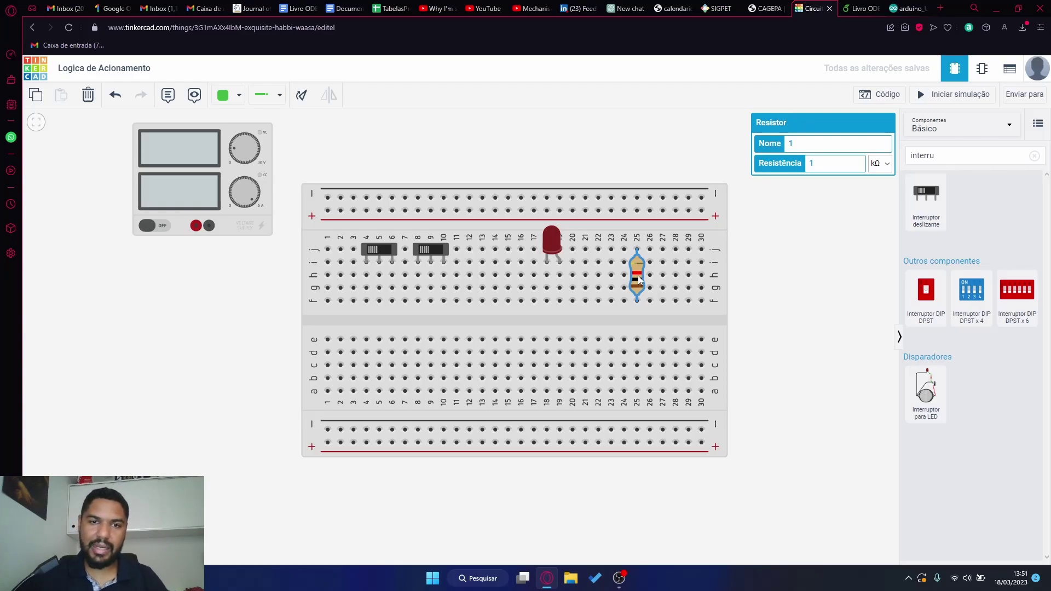
{"action": "left_click", "coordinate": [301, 97]}
{"action": "left_click", "coordinate": [879, 318]}
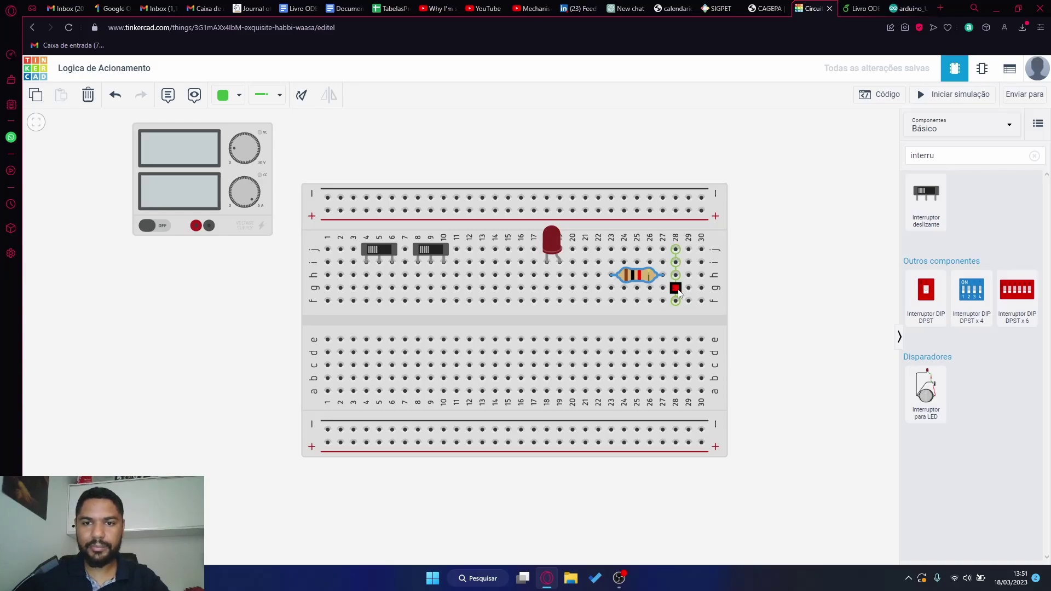
{"action": "left_click_drag", "start_coordinate": [638, 280], "coordinate": [523, 280]}
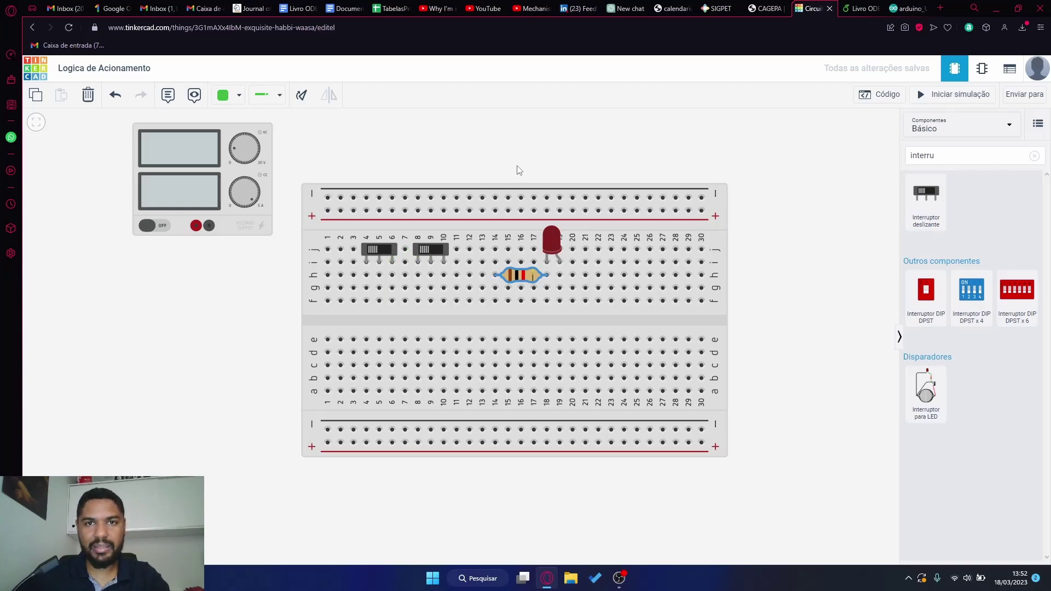
{"action": "left_click", "coordinate": [438, 251]}
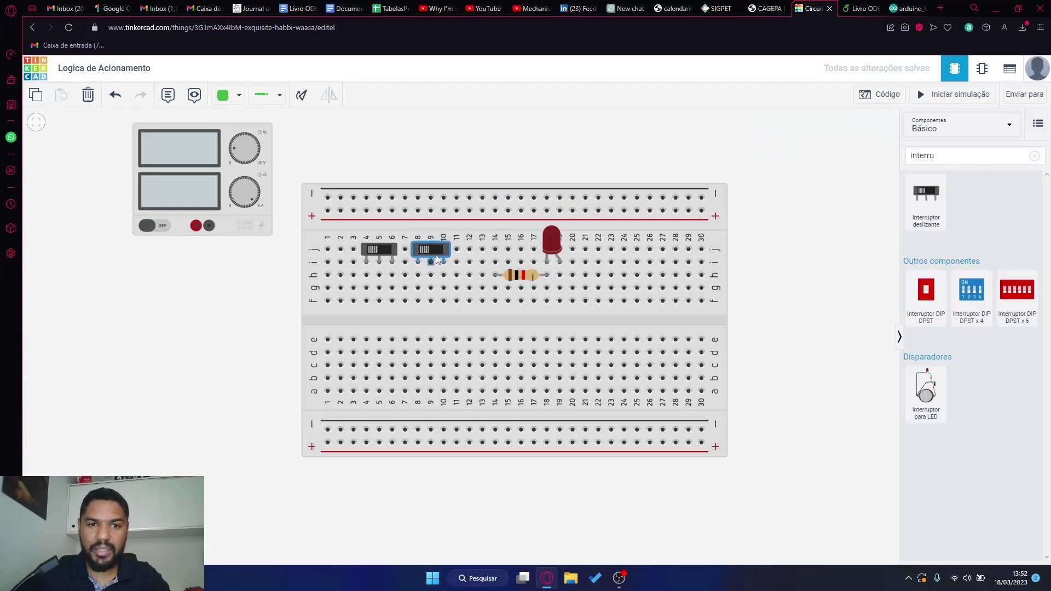
{"action": "left_click_drag", "start_coordinate": [437, 256], "coordinate": [420, 266]}
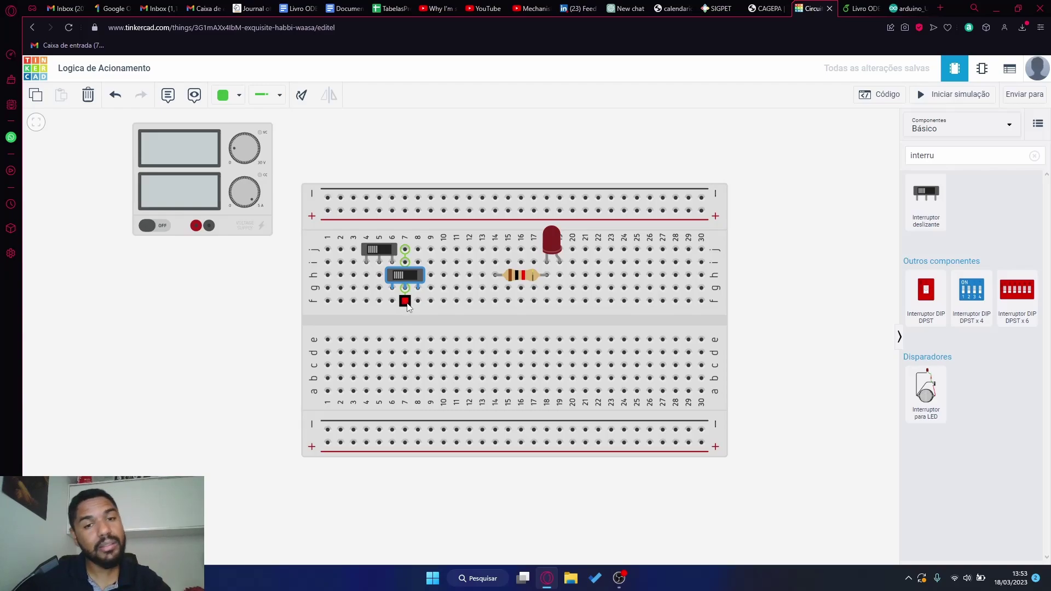
{"action": "left_click_drag", "start_coordinate": [406, 274], "coordinate": [428, 254]}
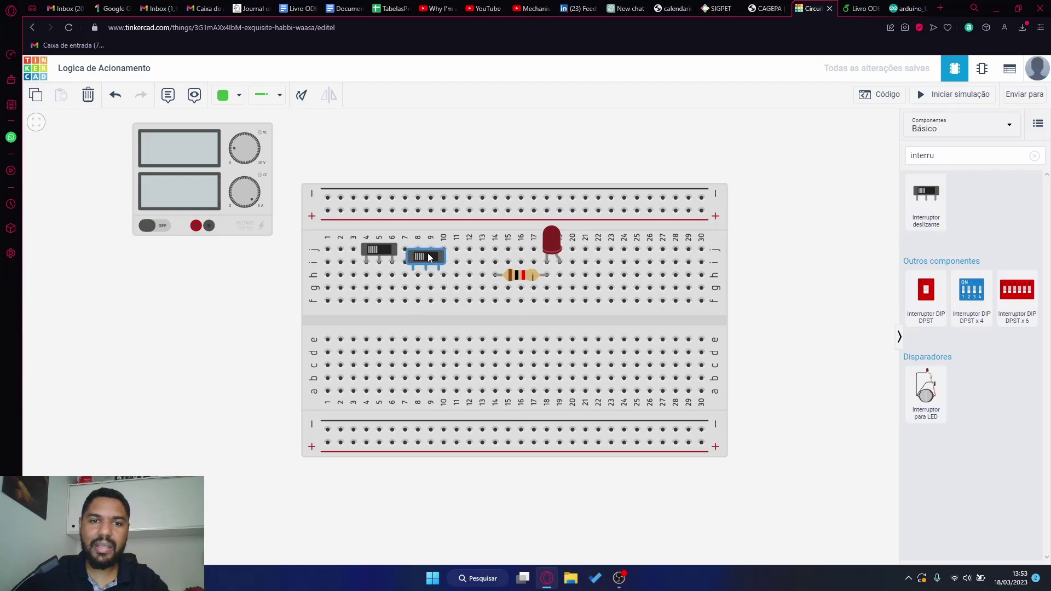
{"action": "left_click", "coordinate": [627, 144]}
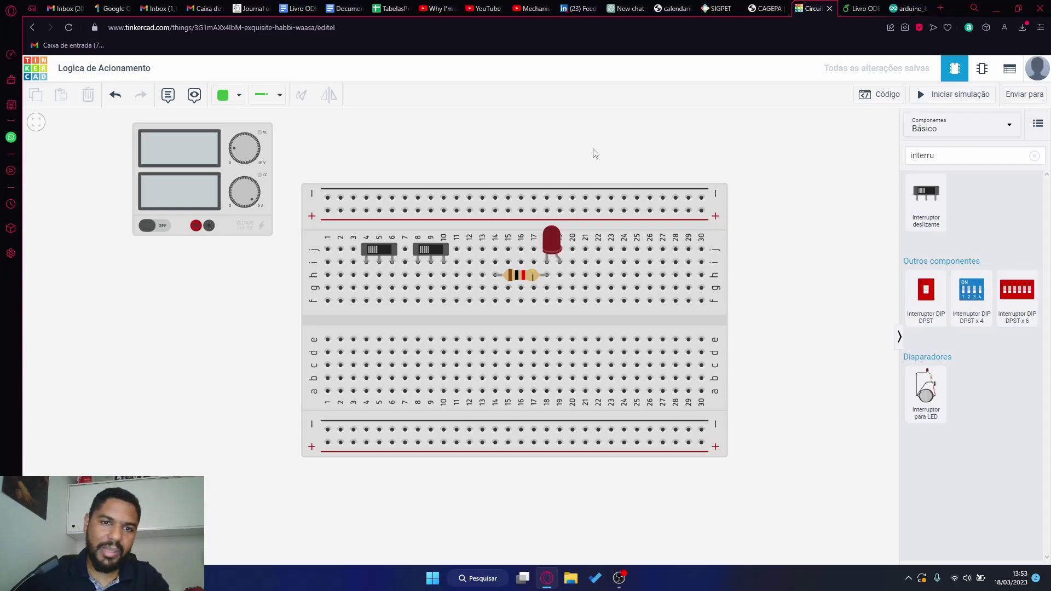
Step: Wire the first switch's right terminal to the second switch's common terminal, from h6 to h9 on the breadboard
{"action": "left_click", "coordinate": [392, 275]}
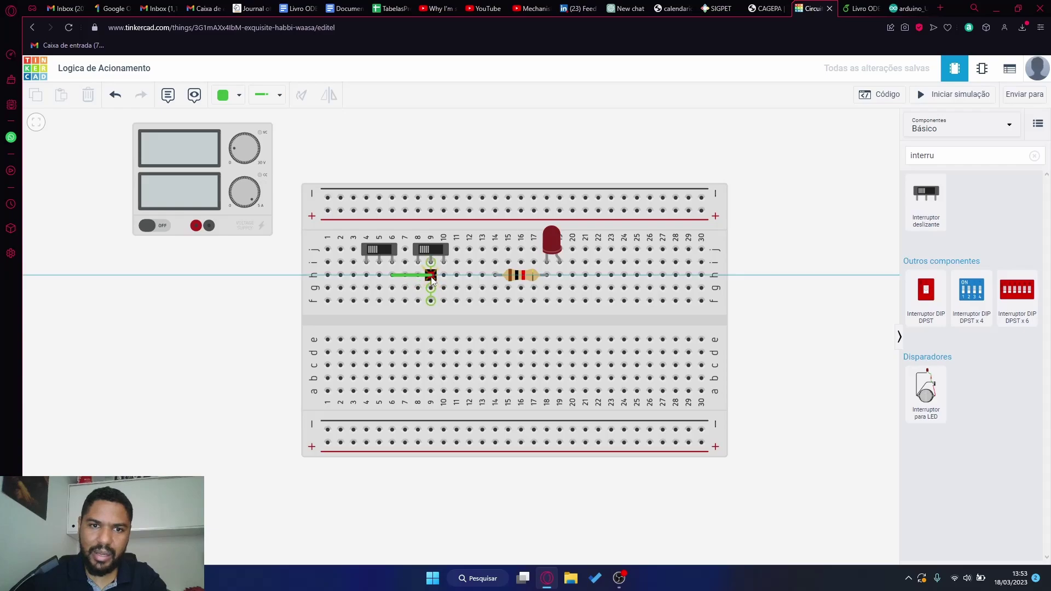
{"action": "left_click", "coordinate": [431, 275]}
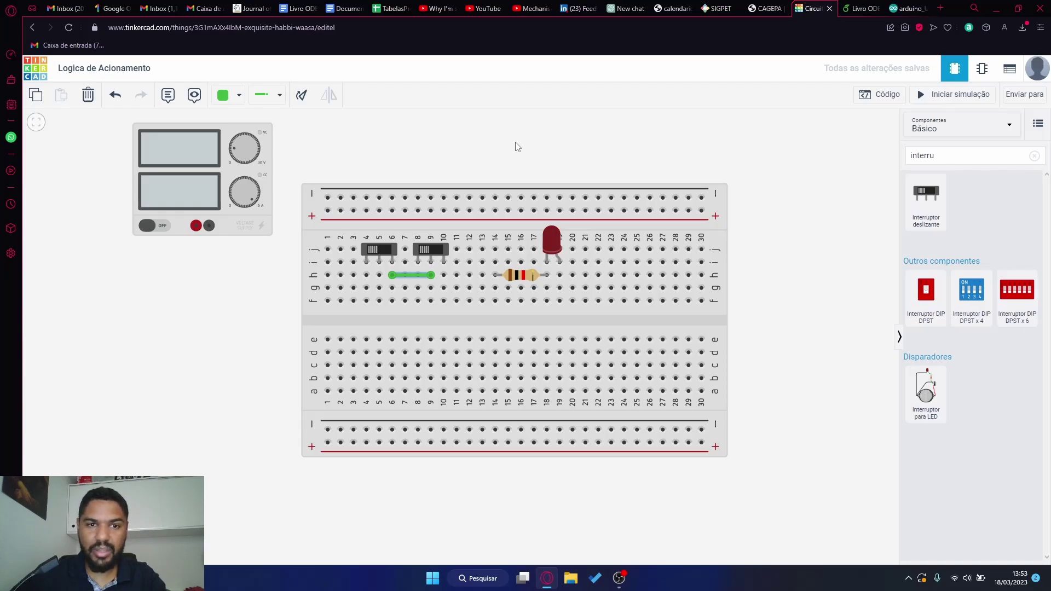
{"action": "left_click", "coordinate": [366, 212]}
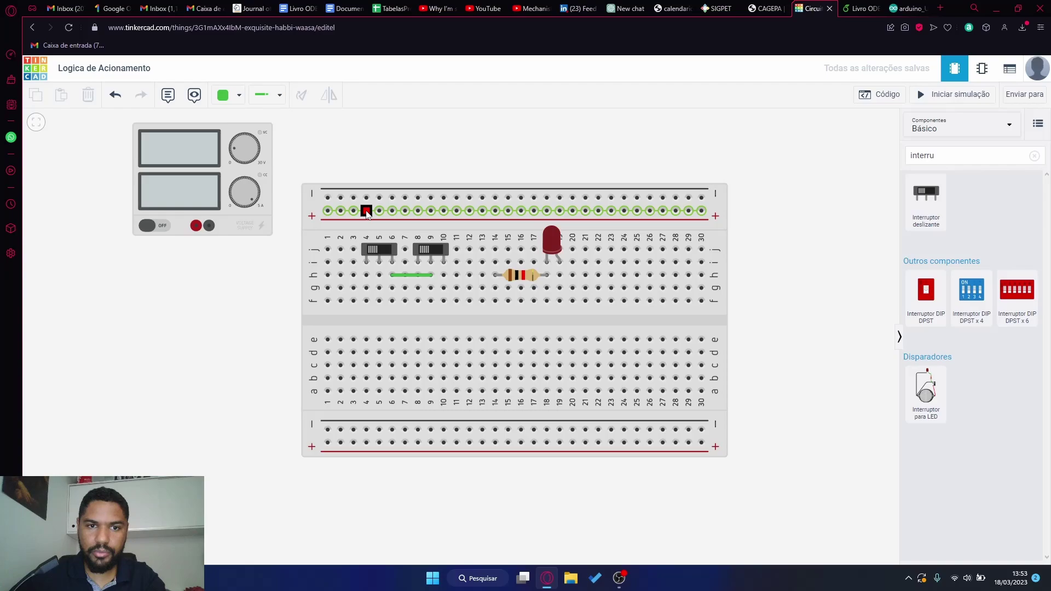
{"action": "left_click", "coordinate": [366, 275]}
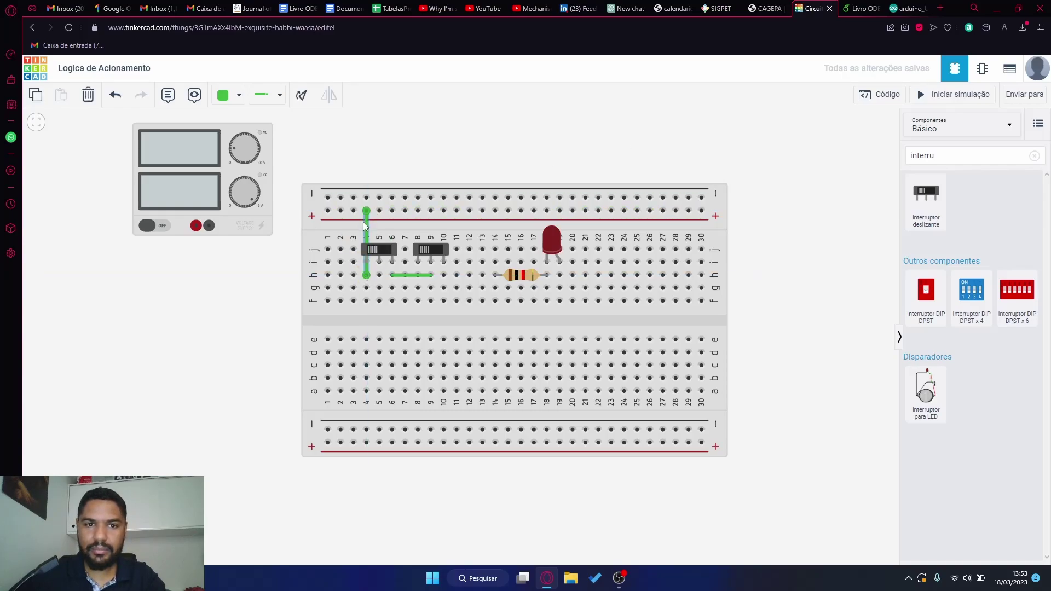
{"action": "key", "text": "ctrl+z"}
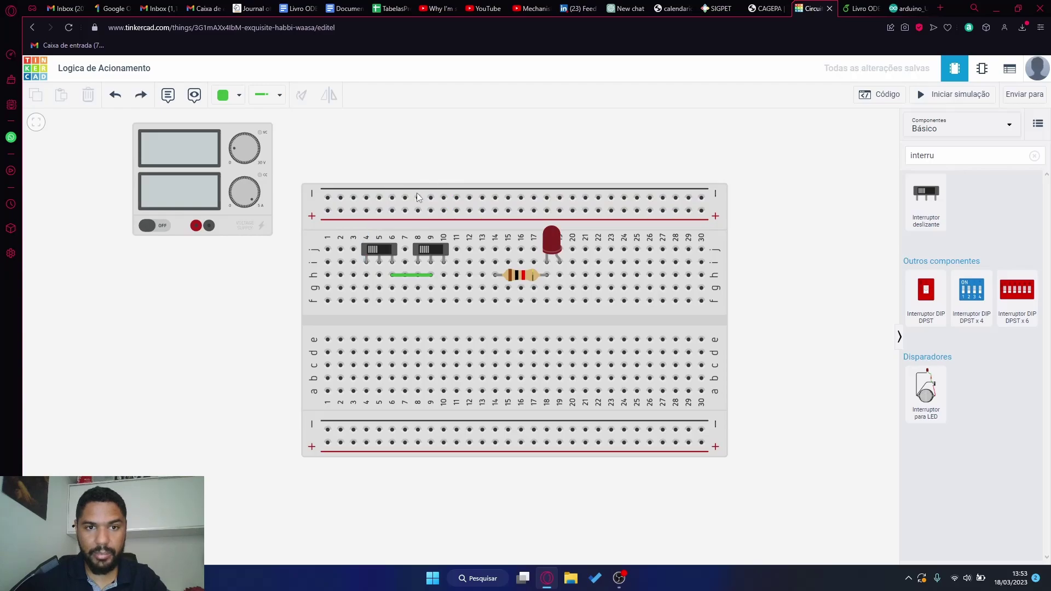
Step: Wire the breadboard's upper positive rail to the first switch's common terminal, ending at h5
{"action": "left_click", "coordinate": [379, 211]}
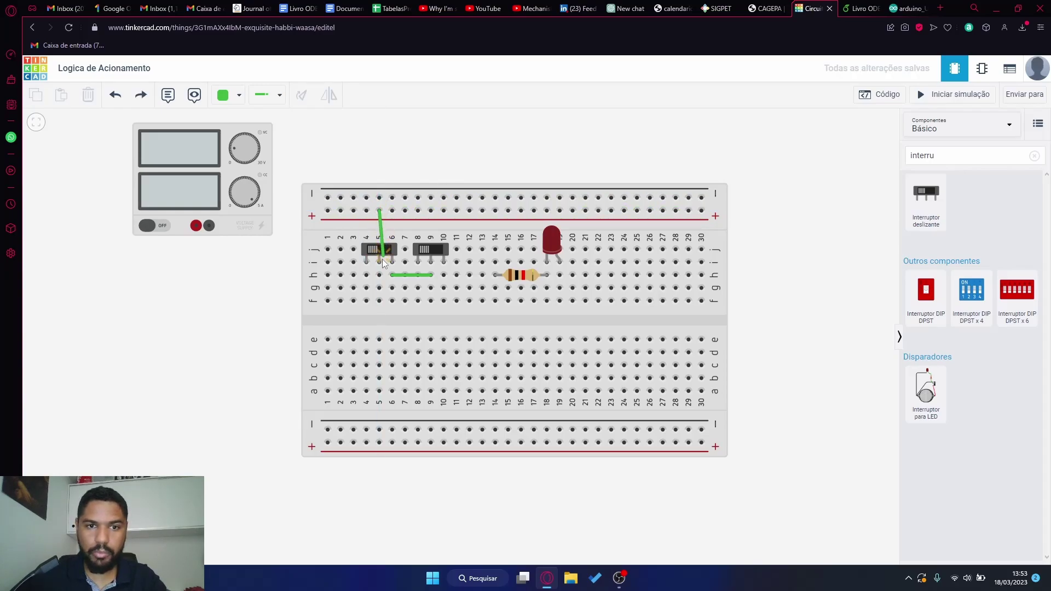
{"action": "left_click", "coordinate": [379, 275]}
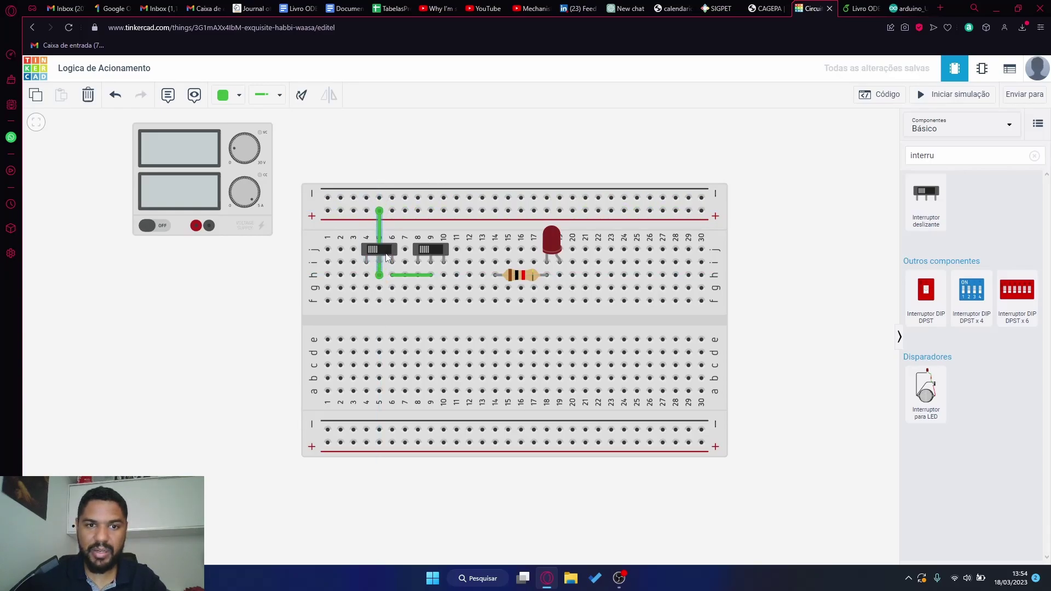
Step: Wire the second switch's right terminal to the resistor from g10 to g14, and the LED's column 19 leg from h19 to the upper negative rail
{"action": "left_click", "coordinate": [444, 288]}
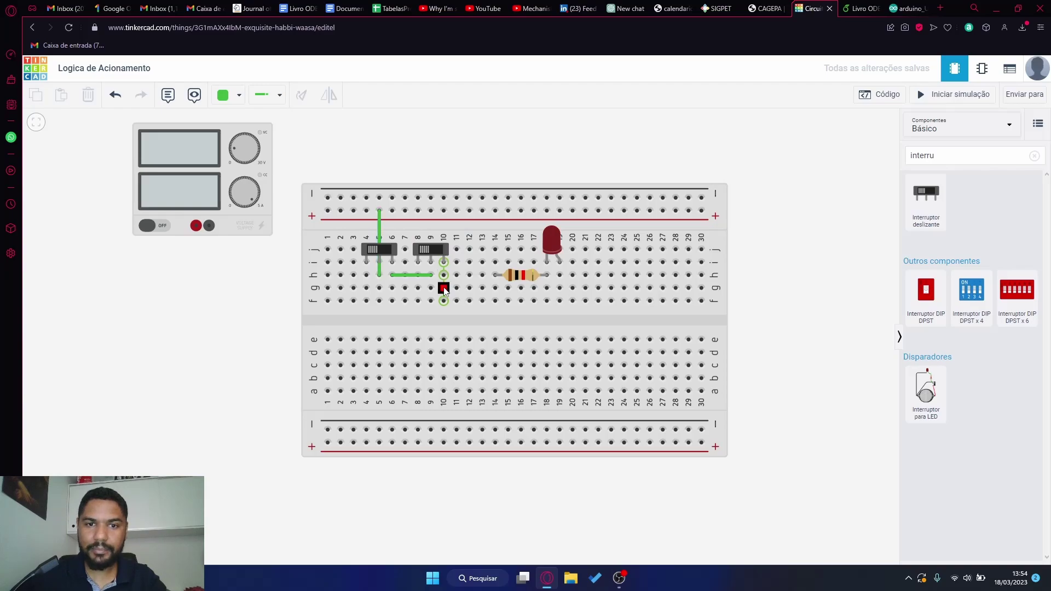
{"action": "left_click", "coordinate": [495, 288]}
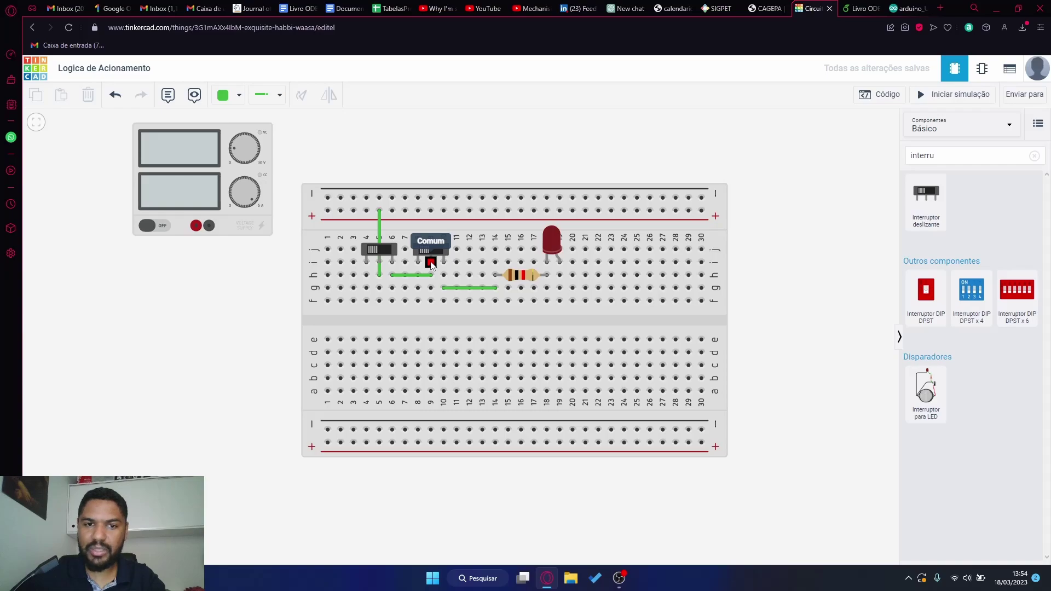
{"action": "left_click", "coordinate": [560, 275]}
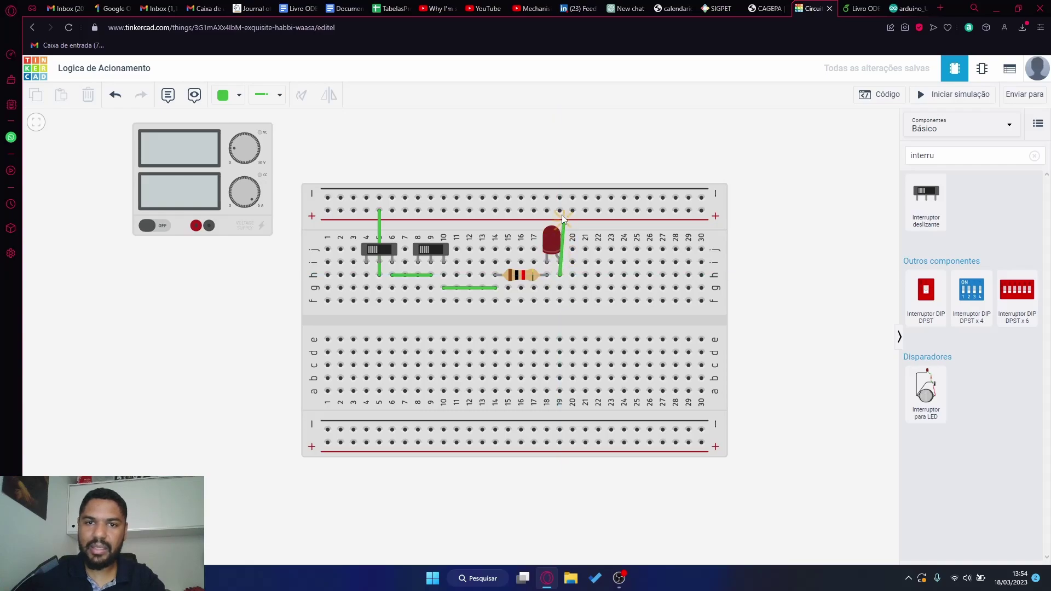
{"action": "left_click", "coordinate": [560, 198]}
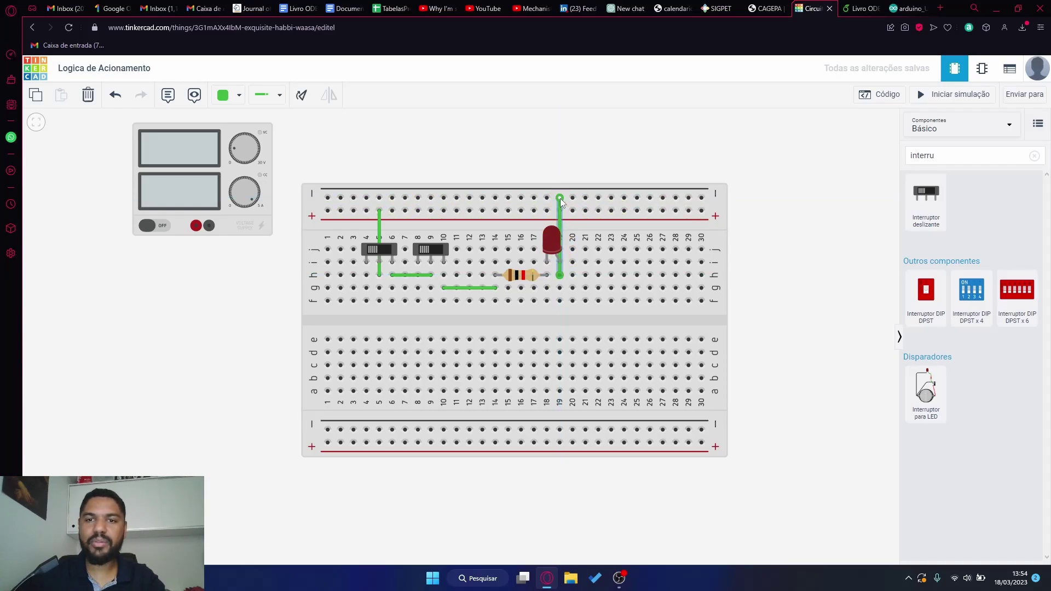
{"action": "left_click", "coordinate": [789, 224]}
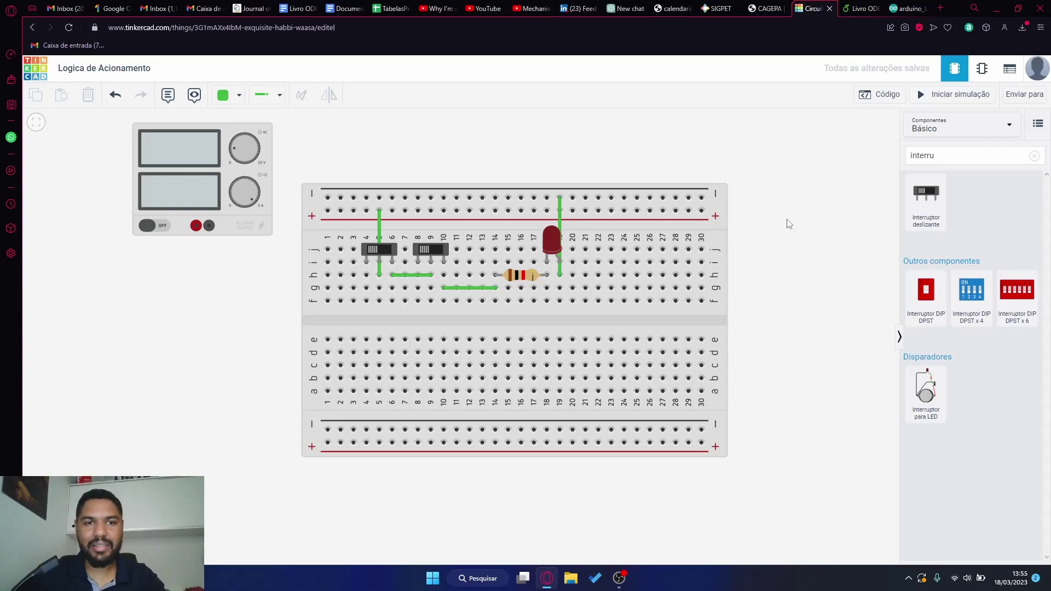
Step: Wire the power supply's negative terminal to the upper negative rail at column 1, with a bend that keeps the wire straight
{"action": "left_click", "coordinate": [210, 226]}
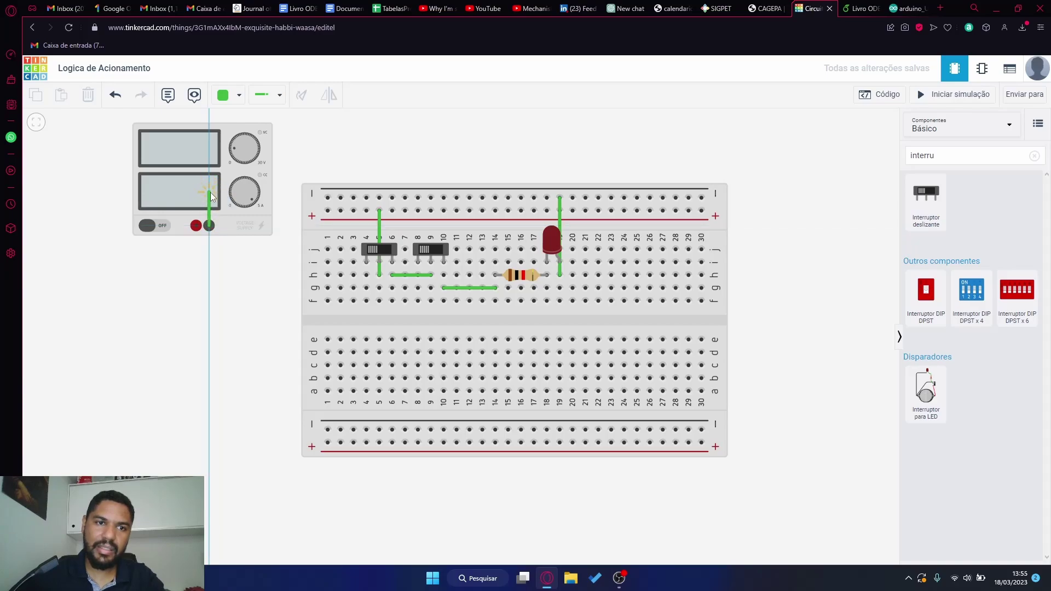
{"action": "left_click", "coordinate": [210, 192]}
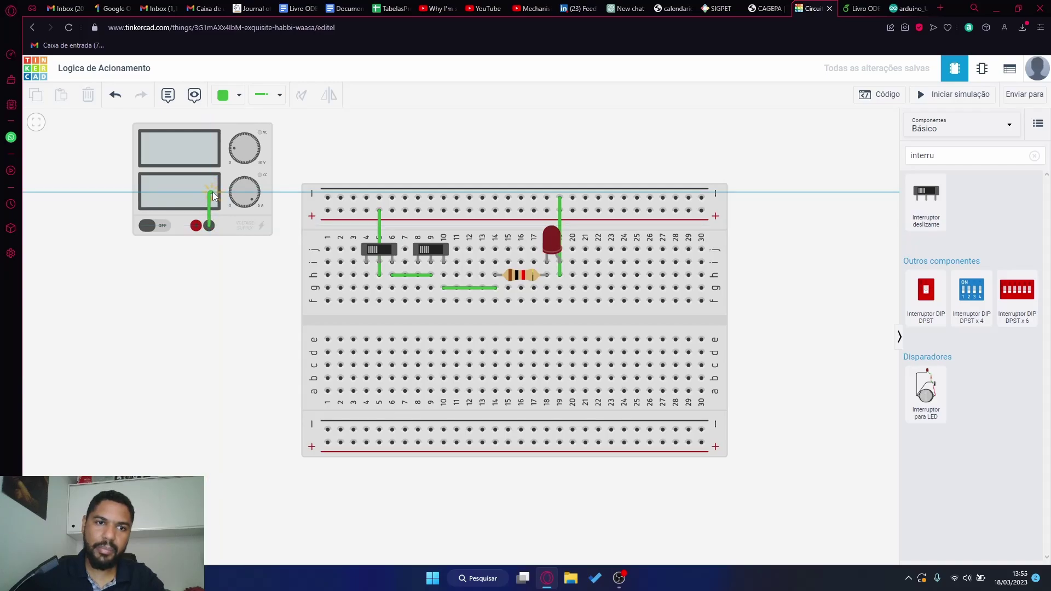
{"action": "left_click", "coordinate": [328, 198]}
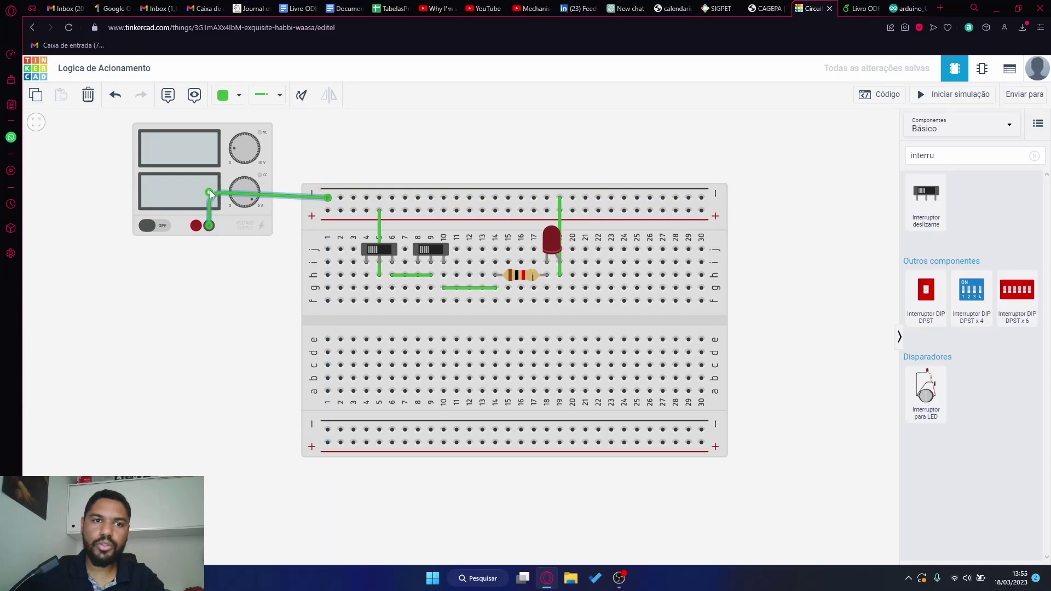
{"action": "left_click_drag", "start_coordinate": [210, 194], "coordinate": [209, 197]}
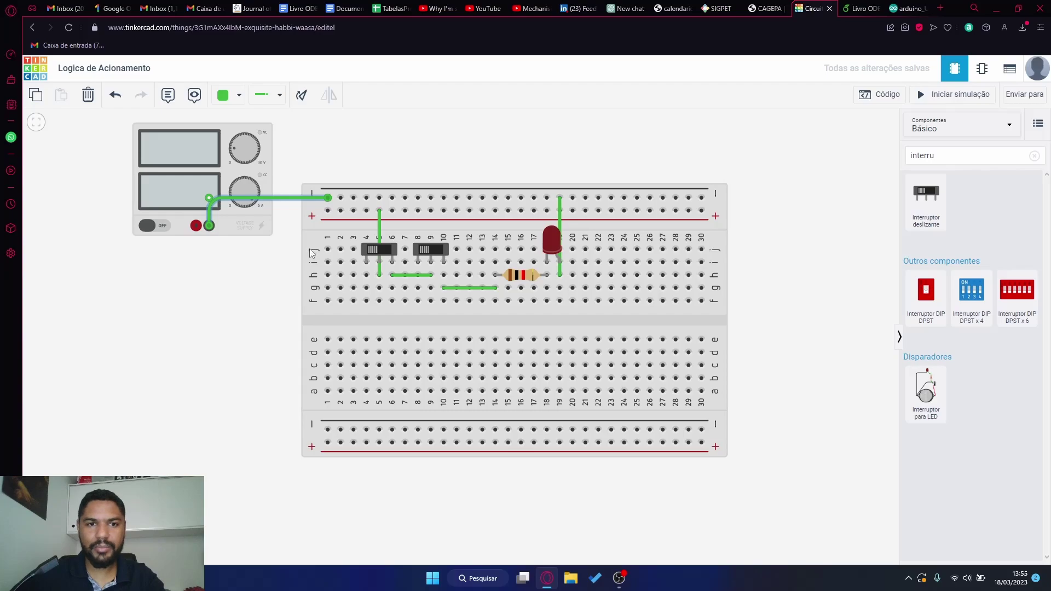
Step: Wire the power supply's positive terminal to the upper positive rail at column 1, straightening the wire at its bend
{"action": "left_click", "coordinate": [195, 217]}
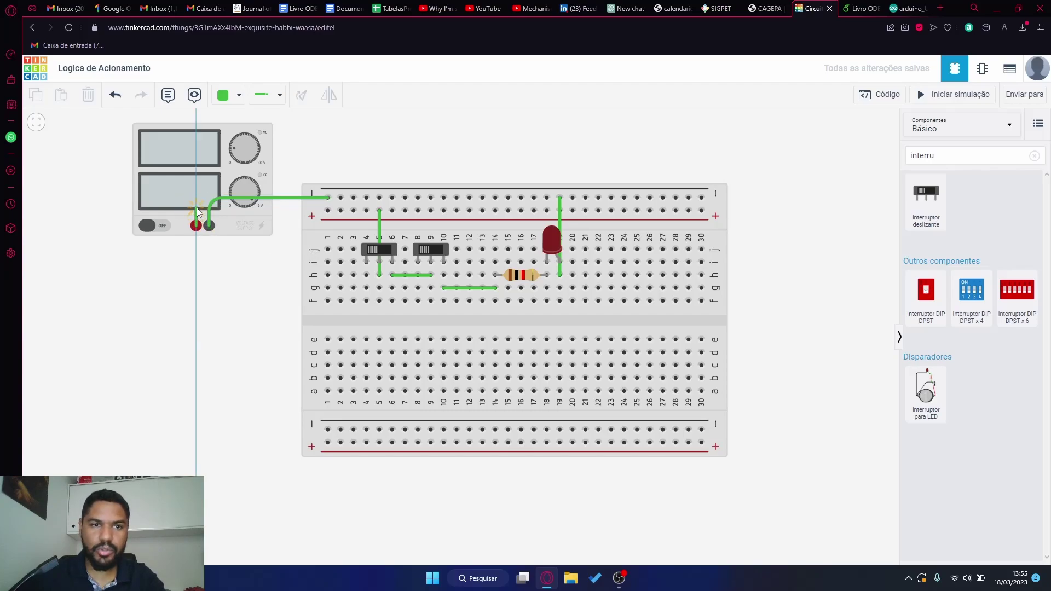
{"action": "left_click", "coordinate": [328, 211]}
{"action": "left_click_drag", "start_coordinate": [196, 207], "coordinate": [197, 212]}
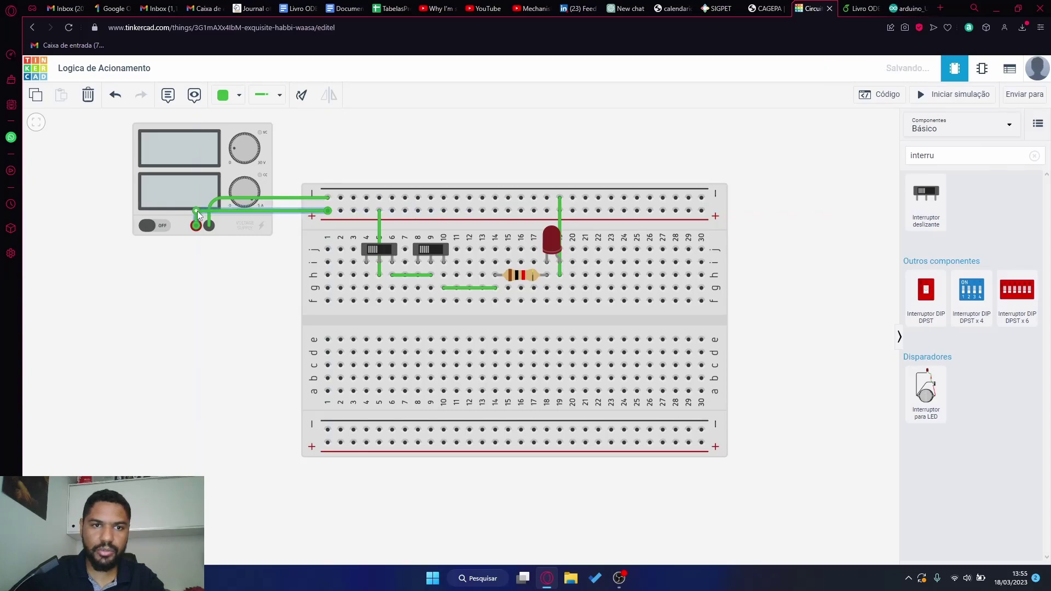
{"action": "left_click", "coordinate": [225, 296]}
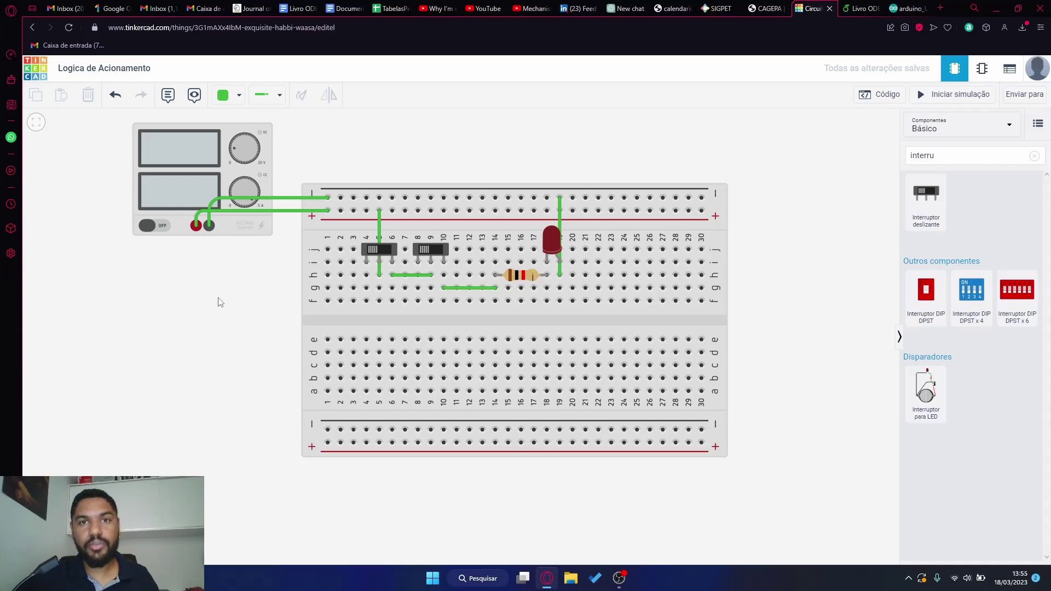
Step: Check the power supply's settings and set the resistor's resistance to 500 Ω
{"action": "left_click", "coordinate": [194, 165]}
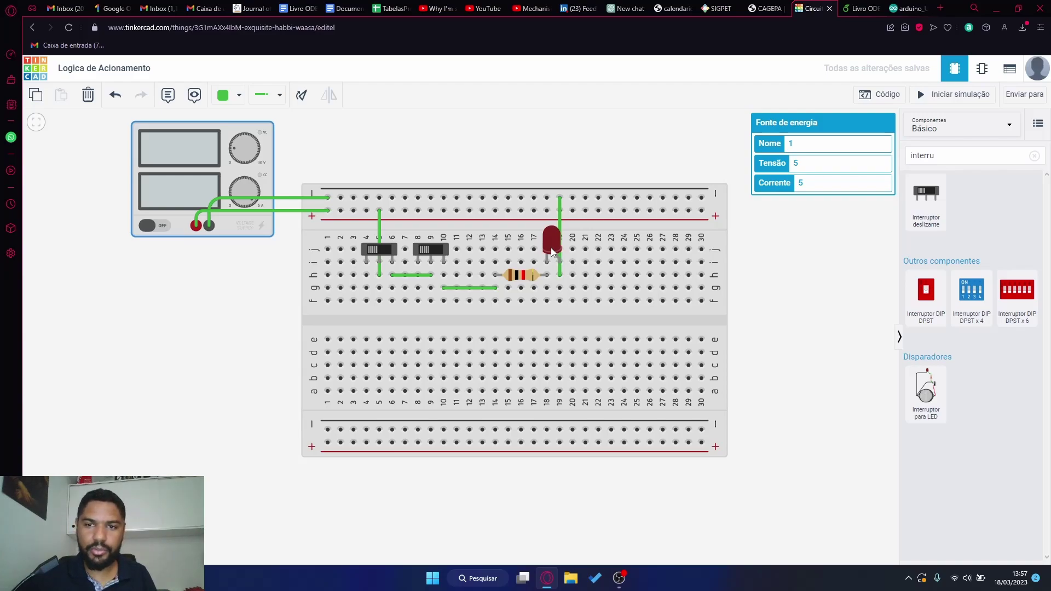
{"action": "left_click", "coordinate": [524, 280]}
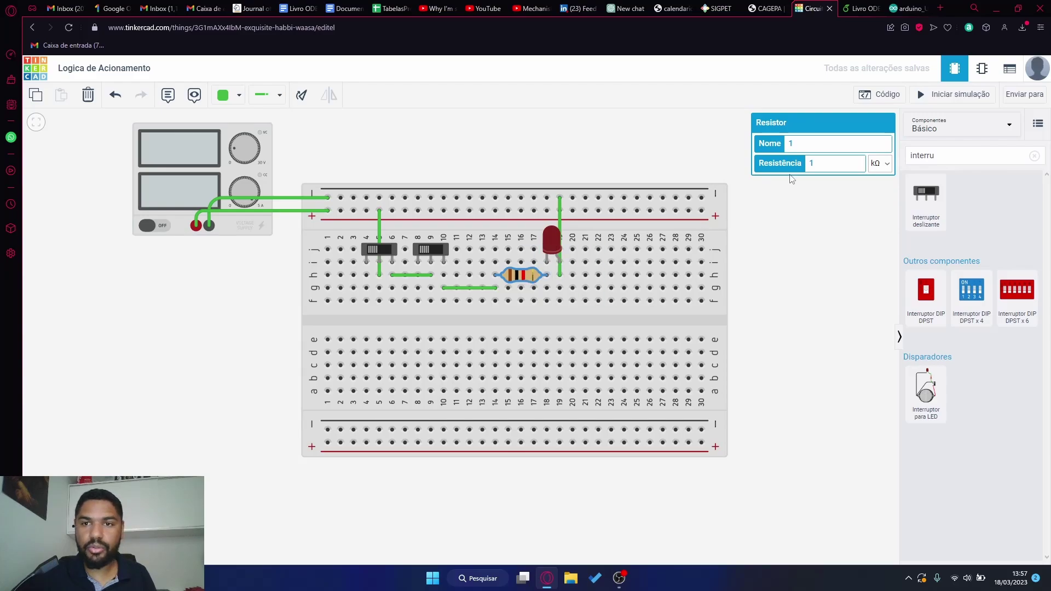
{"action": "double_click", "coordinate": [819, 164]}
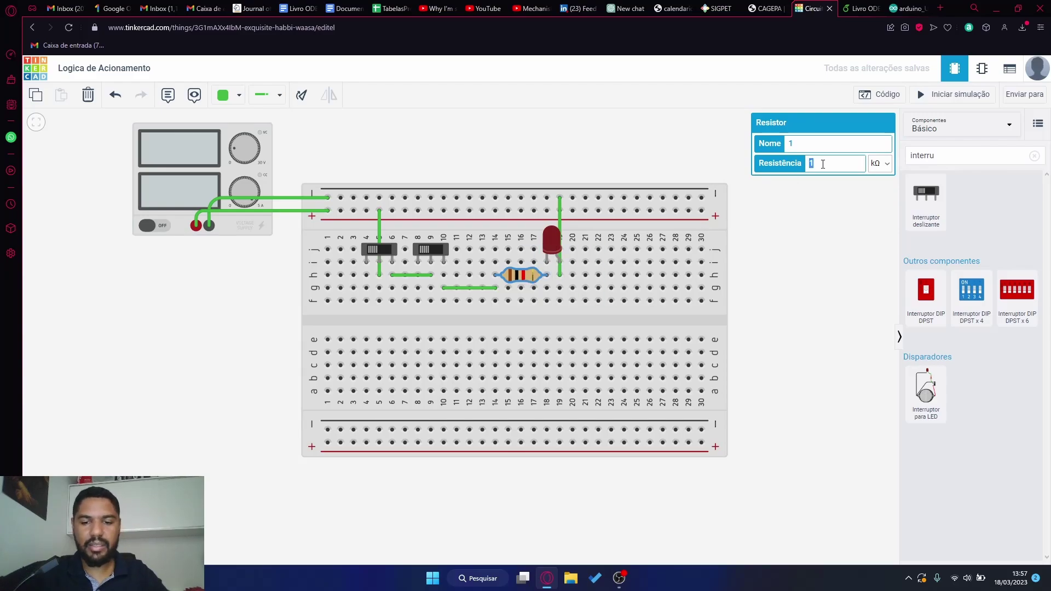
{"action": "type", "text": "500"}
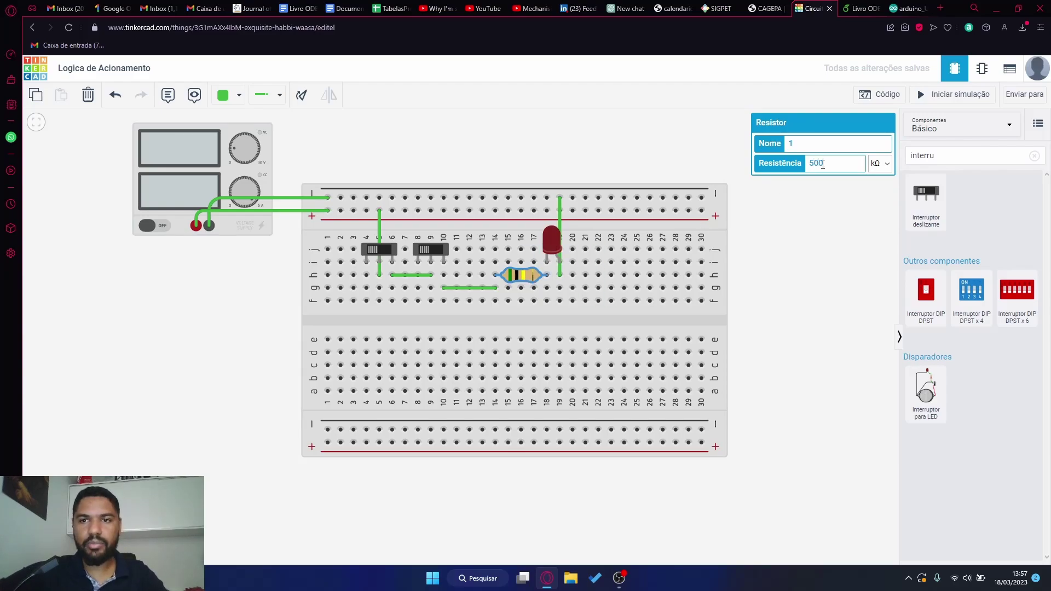
{"action": "left_click", "coordinate": [880, 163]}
{"action": "left_click", "coordinate": [880, 221]}
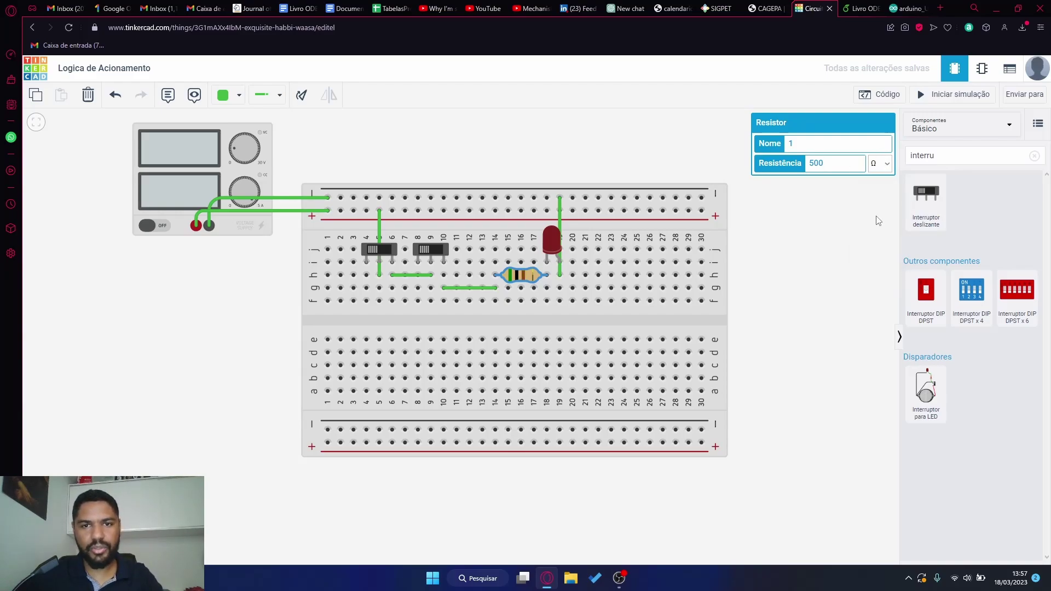
{"action": "left_click", "coordinate": [838, 261]}
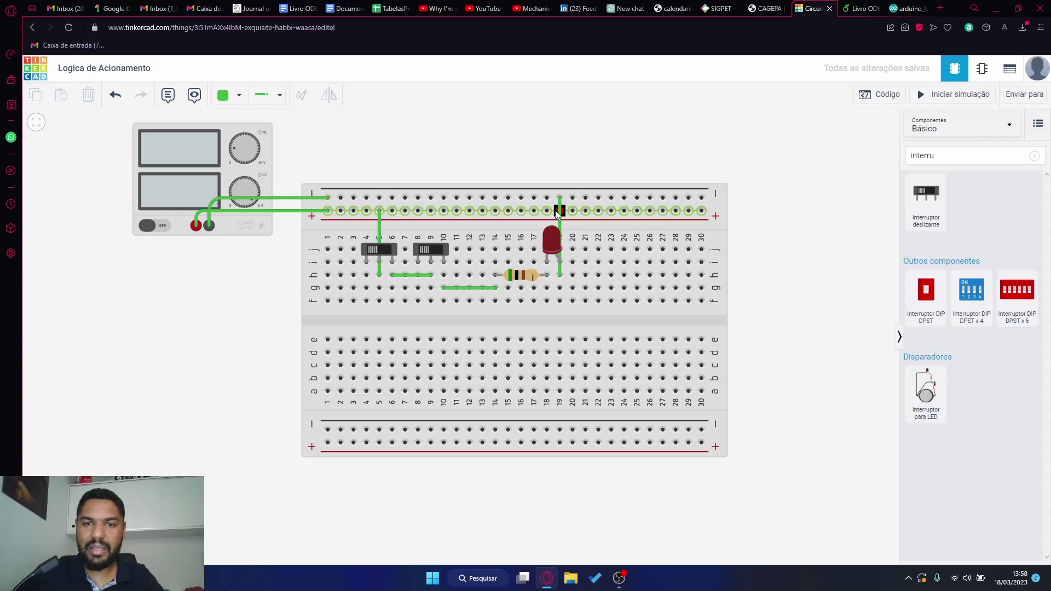
Step: Mirror the LED horizontally so its anode and cathode legs swap between columns 18 and 19
{"action": "left_click", "coordinate": [552, 246]}
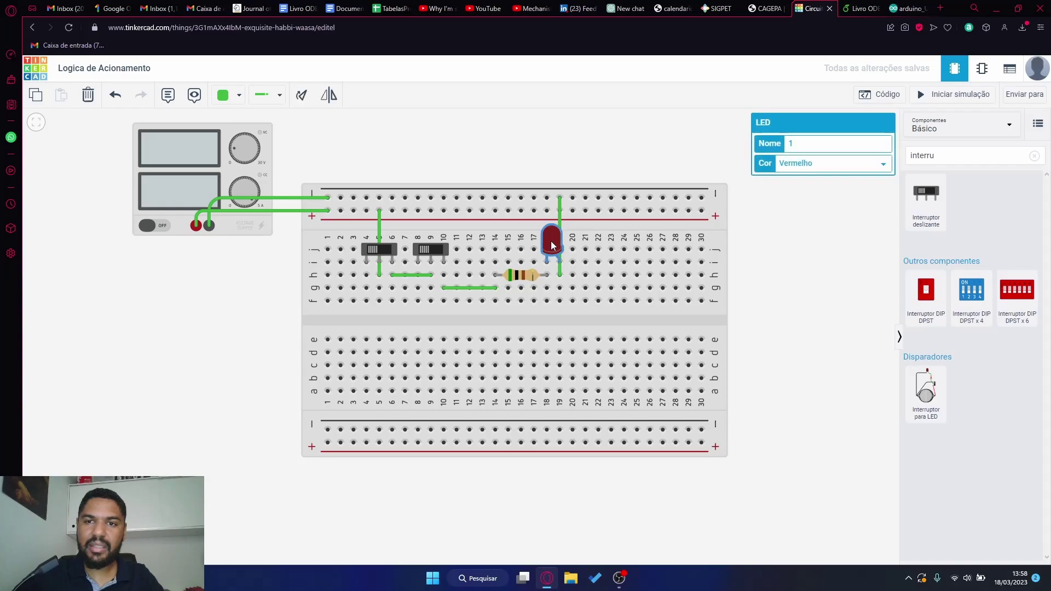
{"action": "left_click", "coordinate": [330, 100]}
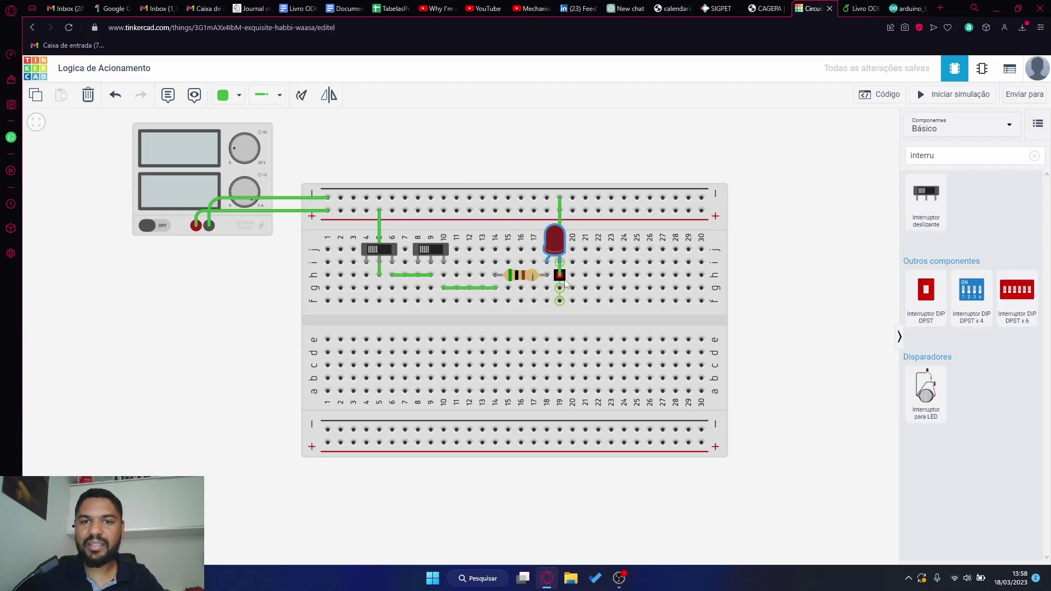
{"action": "left_click", "coordinate": [559, 198]}
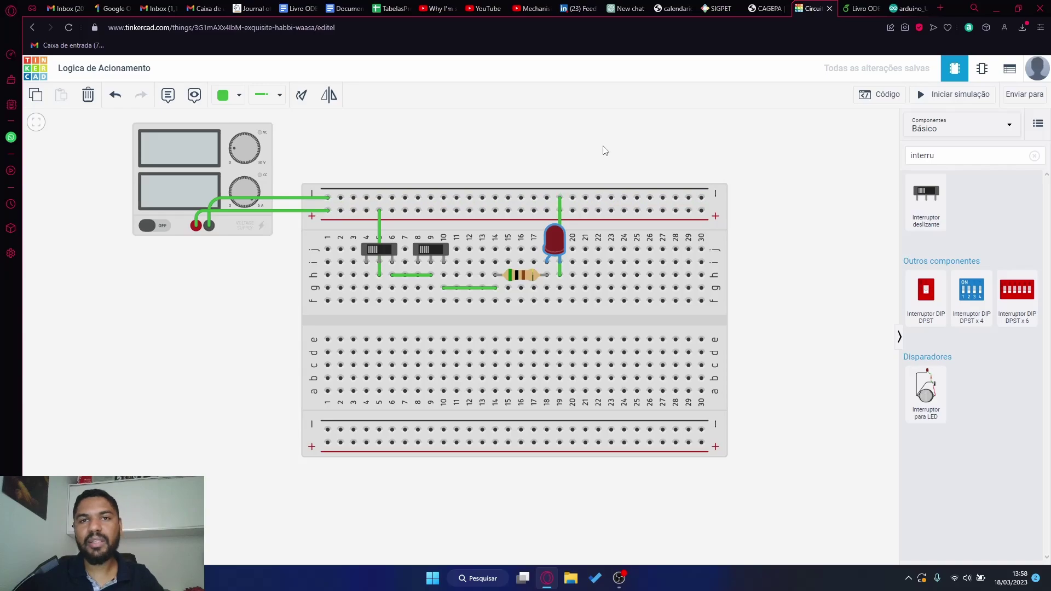
{"action": "left_click", "coordinate": [605, 150]}
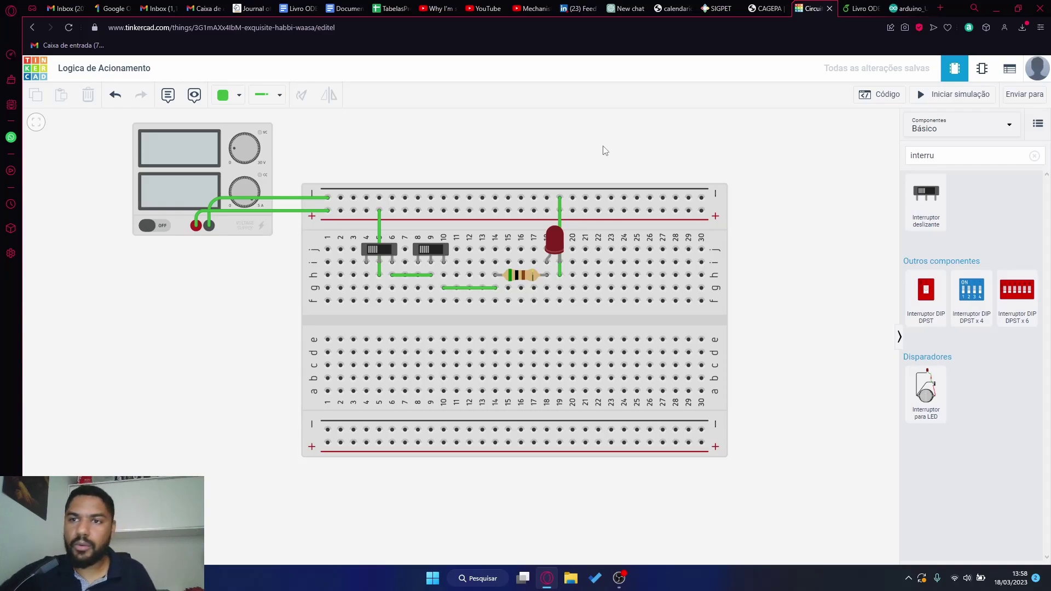
Step: Start the simulation and test the LED with only the second switch on and with only the first switch on
{"action": "left_click", "coordinate": [961, 98]}
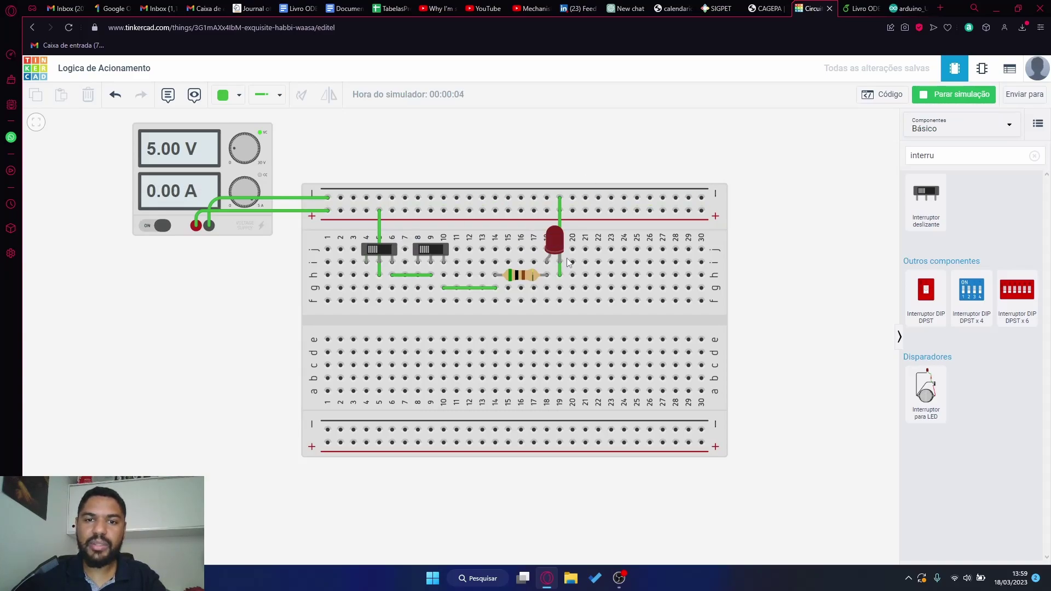
{"action": "left_click", "coordinate": [429, 254]}
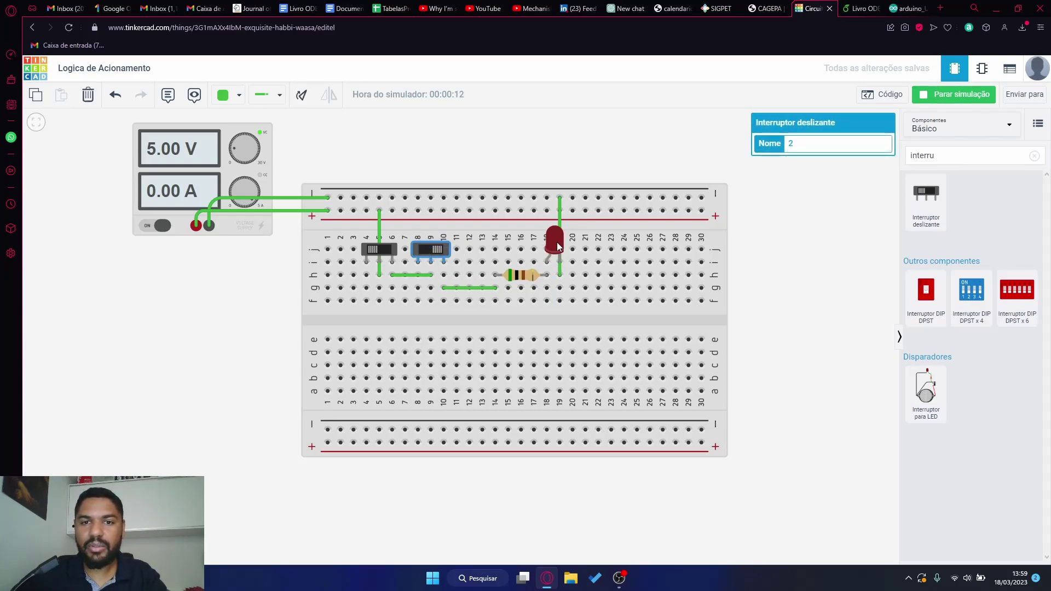
{"action": "left_click", "coordinate": [436, 250]}
{"action": "left_click", "coordinate": [382, 251]}
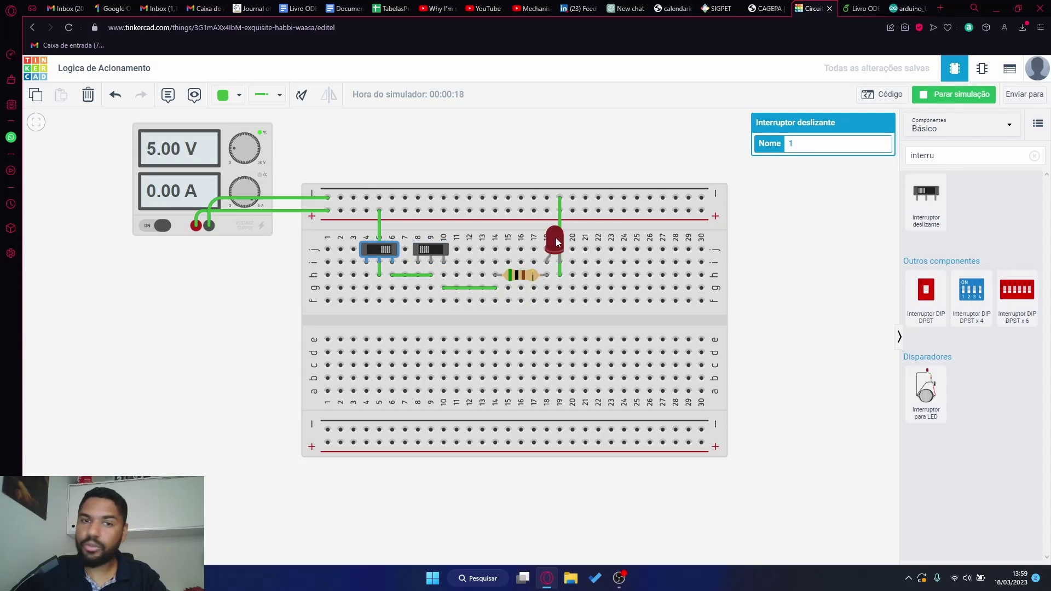
{"action": "left_click", "coordinate": [387, 250]}
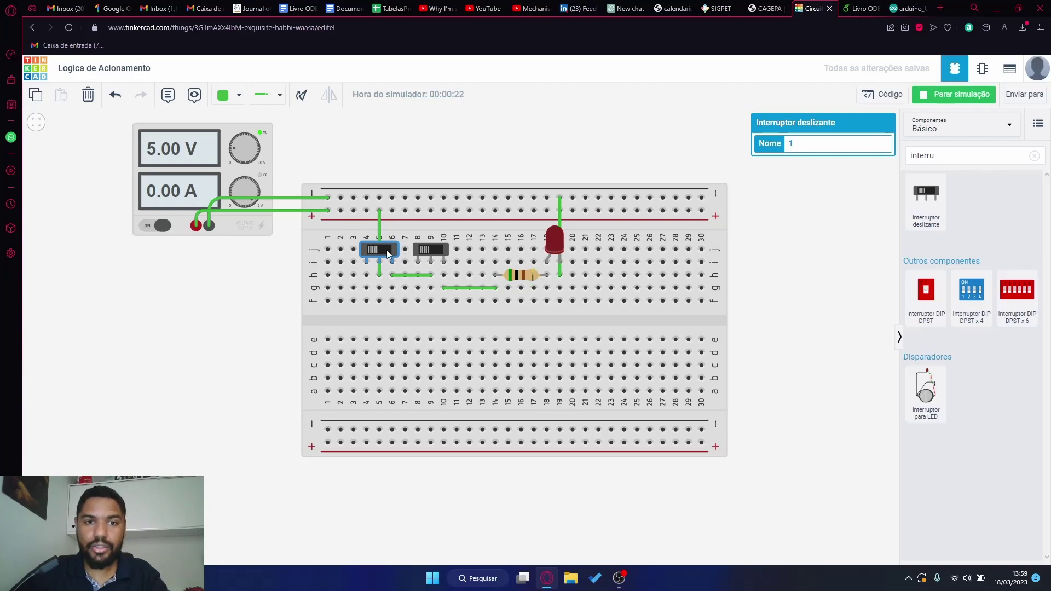
Step: Slide both switches to the right to test the LED with both on, and stop the simulation
{"action": "left_click", "coordinate": [375, 250]}
{"action": "left_click", "coordinate": [424, 251]}
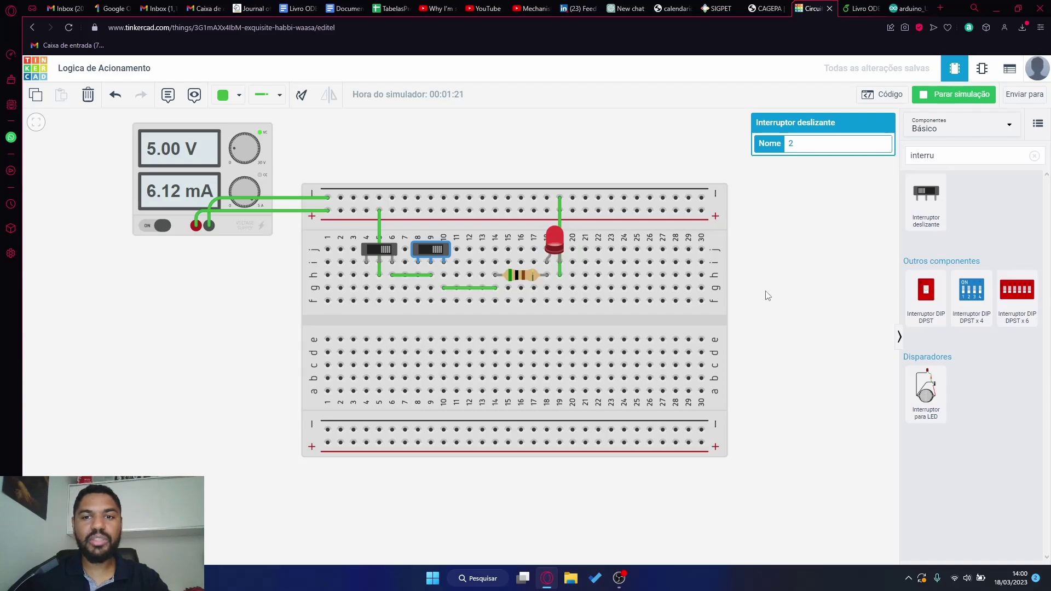
{"action": "left_click", "coordinate": [947, 102]}
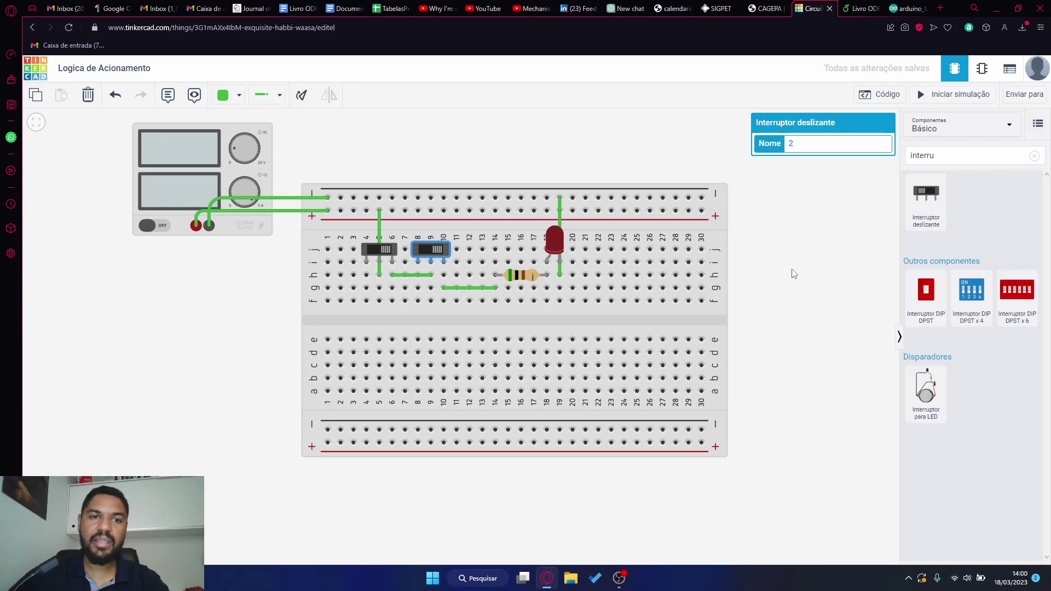
Step: Copy the complete circuit with its power supply and wires, and place the duplicate beside the original breadboard
{"action": "scroll", "coordinate": [447, 291], "scroll_direction": "down", "scroll_amount": 3}
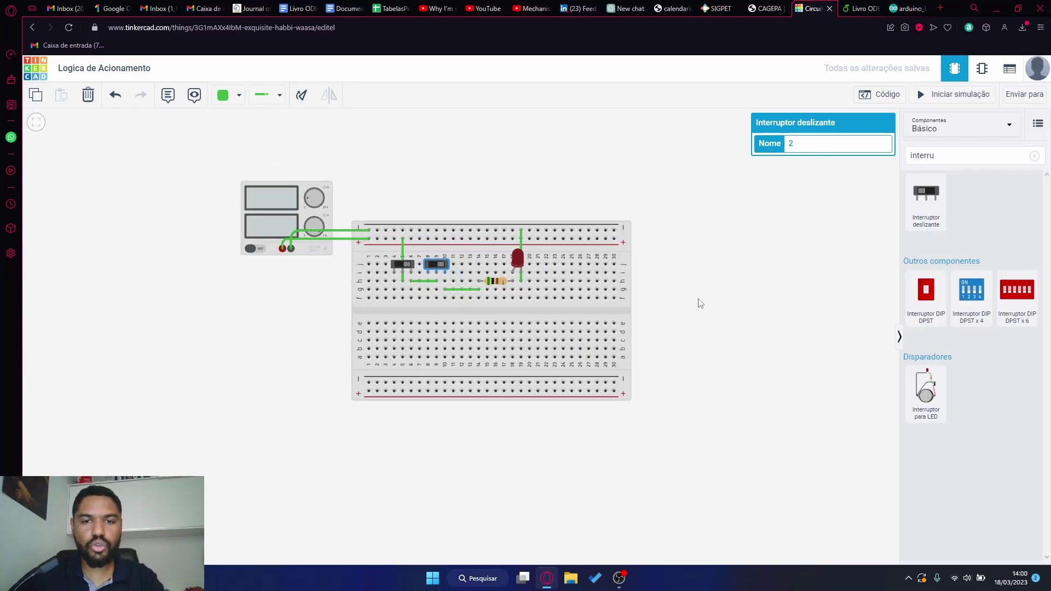
{"action": "key", "text": "ctrl+a"}
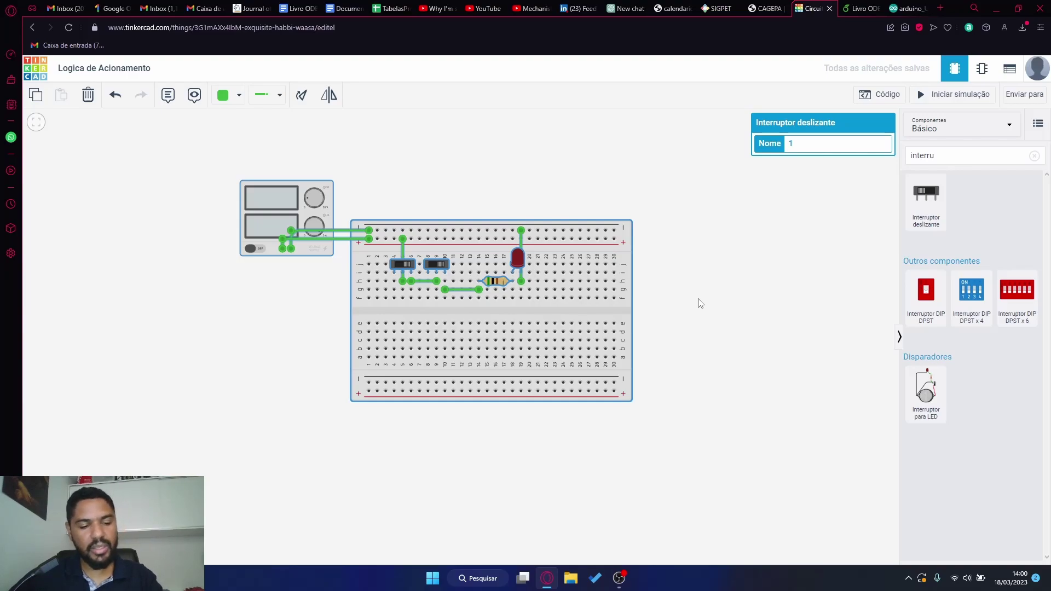
{"action": "key", "text": "ctrl+c"}
{"action": "left_click_drag", "start_coordinate": [730, 322], "coordinate": [533, 337]}
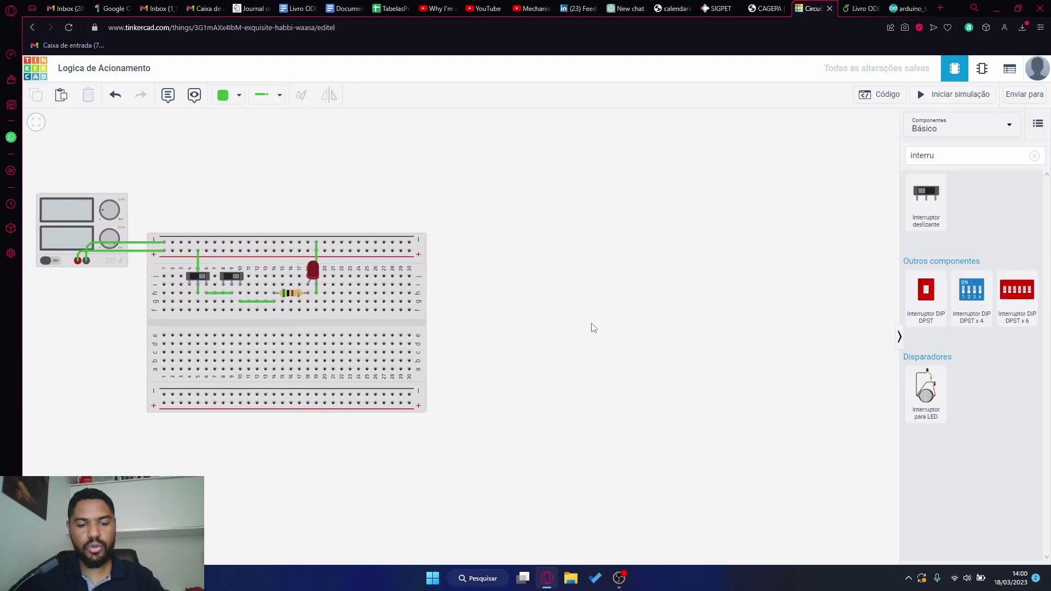
{"action": "key", "text": "ctrl+v"}
{"action": "left_click_drag", "start_coordinate": [608, 327], "coordinate": [661, 279]}
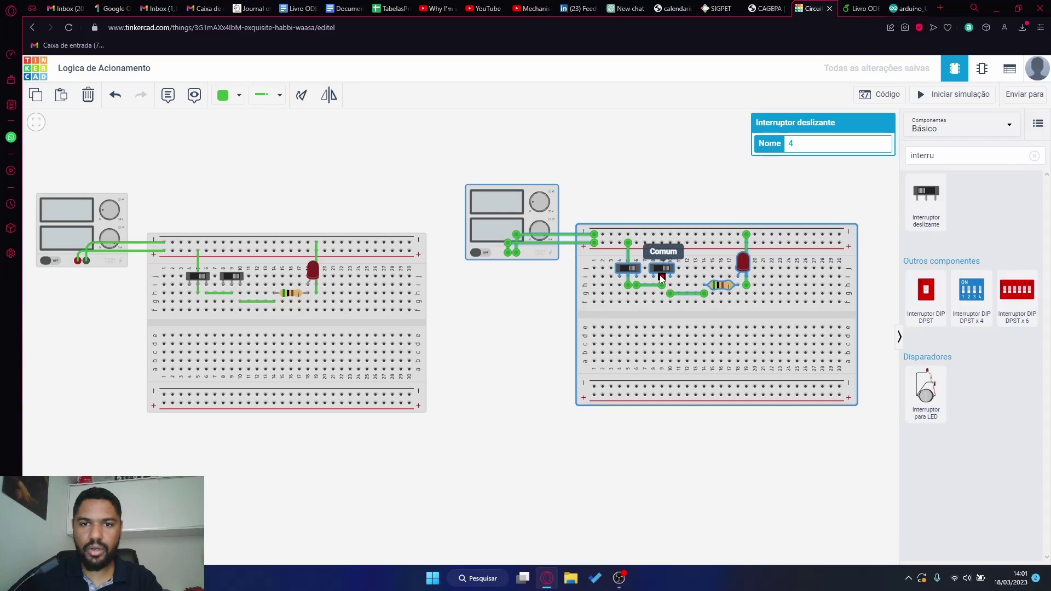
{"action": "left_click", "coordinate": [507, 352]}
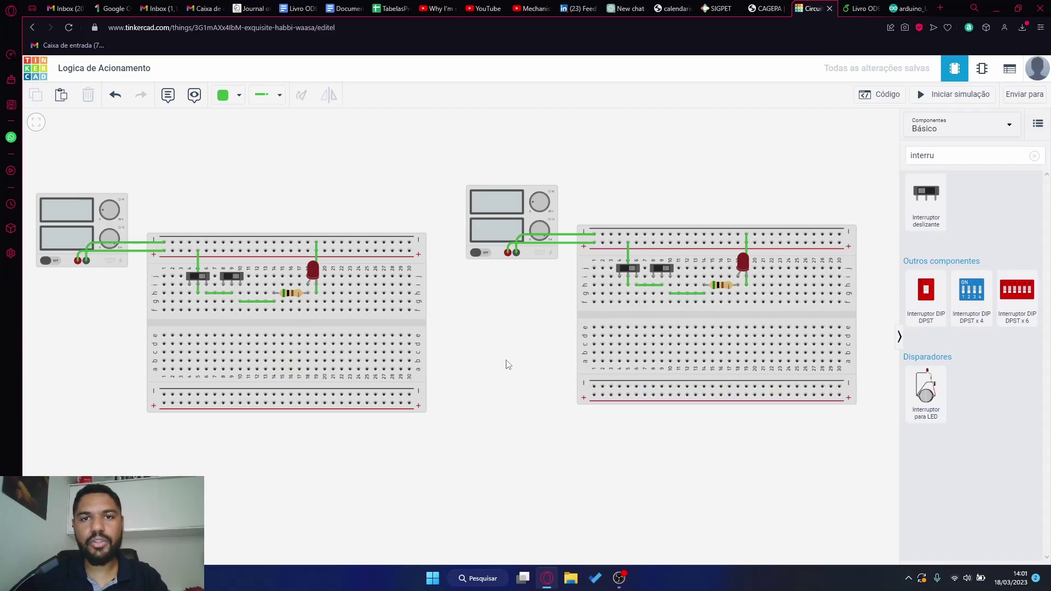
{"action": "scroll", "coordinate": [662, 285], "scroll_direction": "up", "scroll_amount": 4}
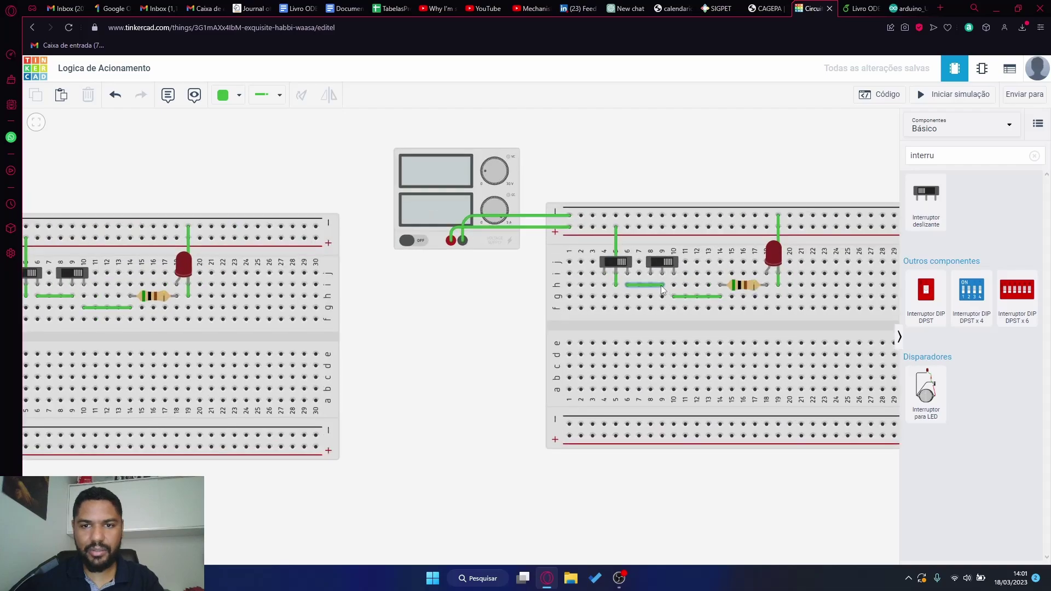
{"action": "left_click_drag", "start_coordinate": [450, 390], "coordinate": [260, 423]}
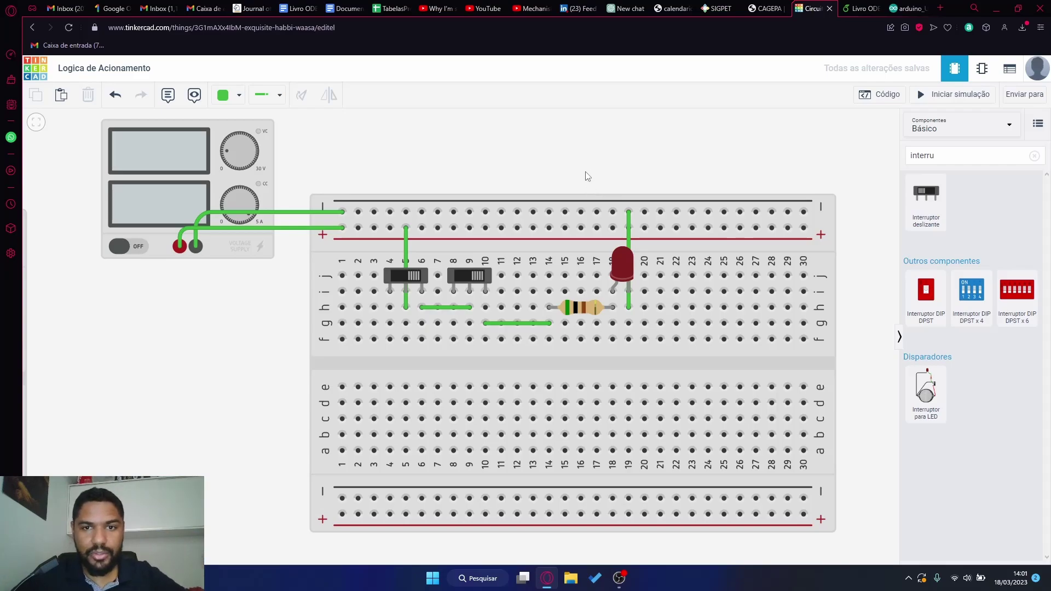
Step: Delete the three wires that link the positive rail, the two slide switches and the resistor on the duplicated breadboard
{"action": "left_click", "coordinate": [406, 260]}
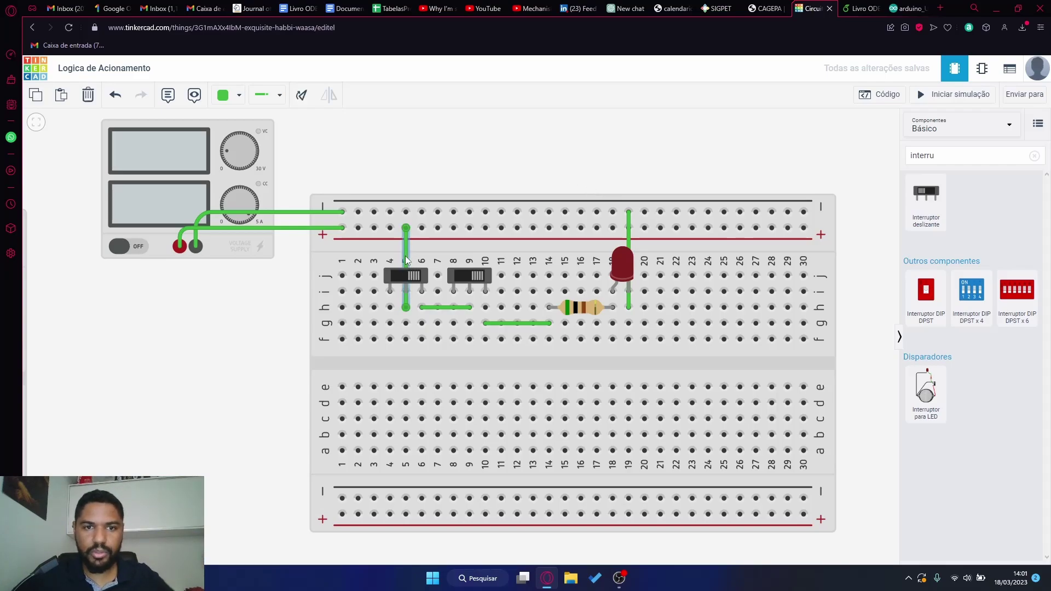
{"action": "key", "text": "Delete"}
{"action": "left_click", "coordinate": [438, 307]}
{"action": "key", "text": "Delete"}
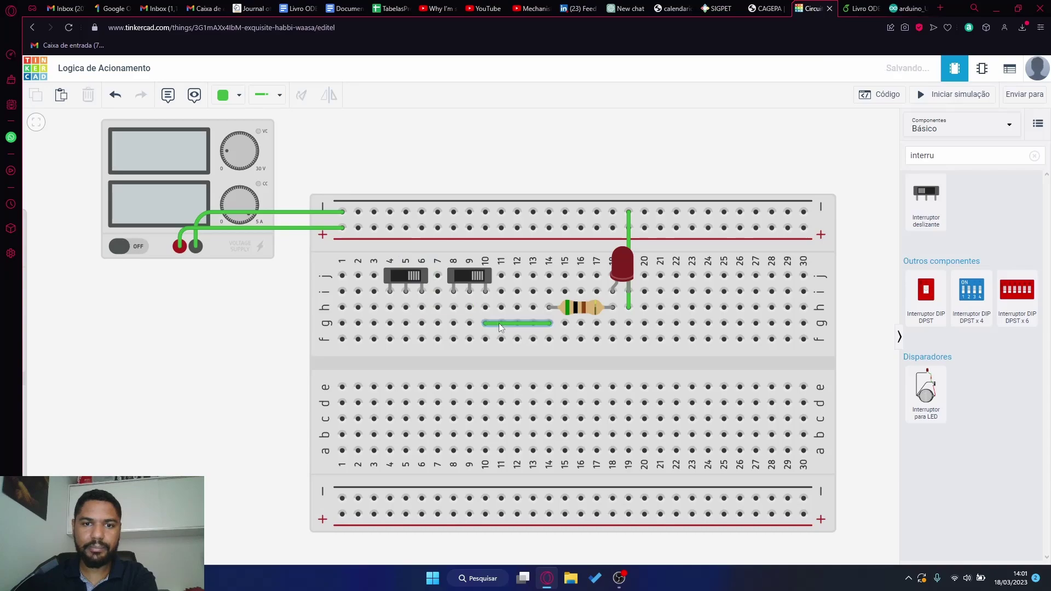
{"action": "left_click", "coordinate": [499, 323]}
{"action": "key", "text": "Delete"}
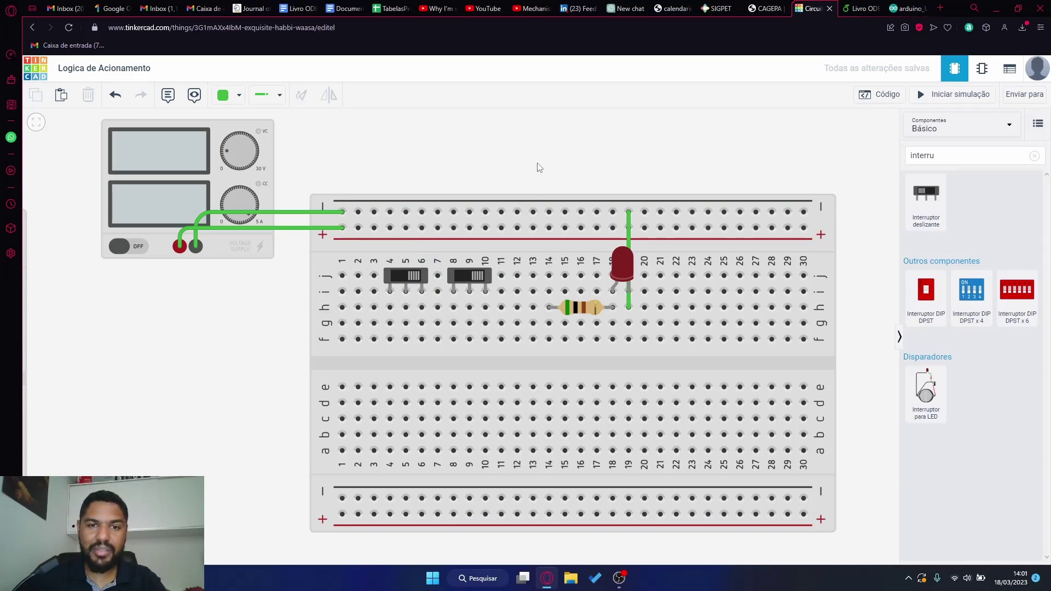
Step: Move the first slide switch directly below the second one, so that both occupy columns 8 to 10
{"action": "mouse_move", "coordinate": [413, 281]}
{"action": "left_mouse_down"}
{"action": "mouse_move", "coordinate": [413, 314]}
{"action": "mouse_move", "coordinate": [465, 313]}
{"action": "mouse_move", "coordinate": [467, 327]}
{"action": "mouse_move", "coordinate": [467, 307]}
{"action": "left_mouse_up"}
{"action": "left_click", "coordinate": [547, 181]}
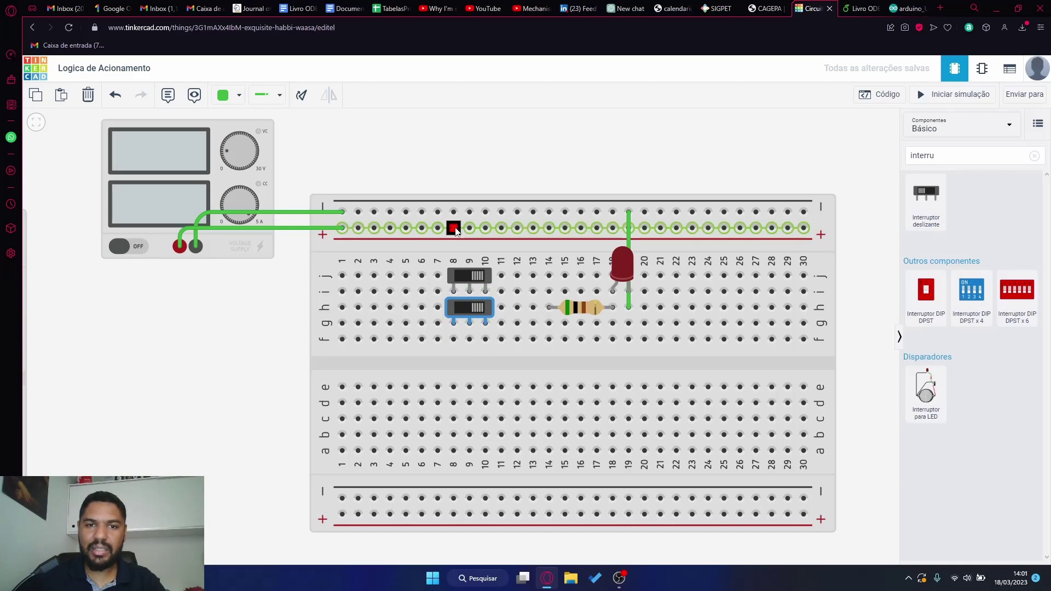
Step: Wire the positive rail to row f of column 9, and column 10 to column 14 along row f
{"action": "left_click", "coordinate": [469, 227]}
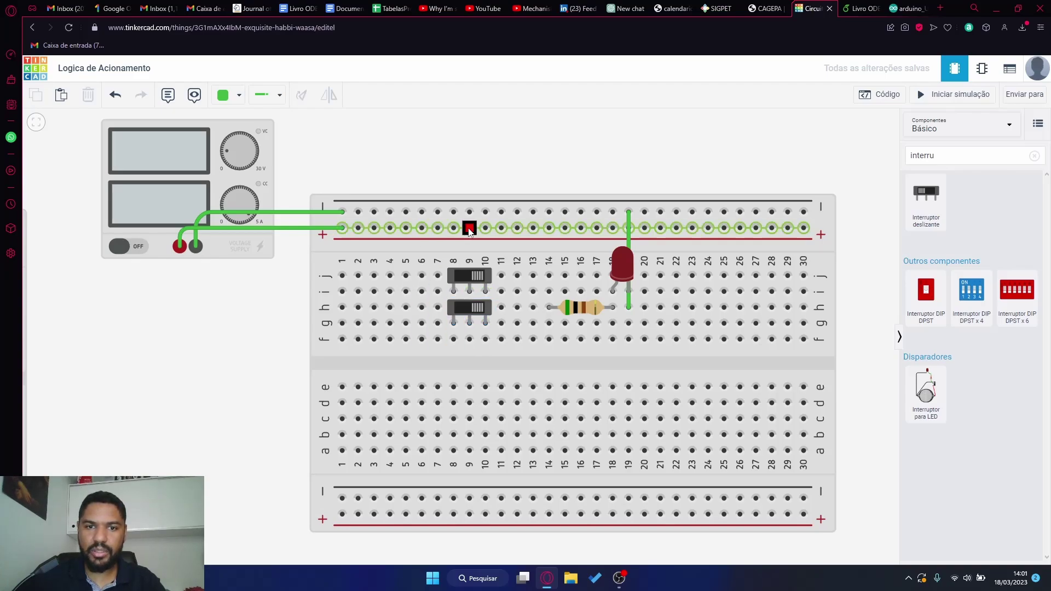
{"action": "left_click", "coordinate": [470, 339]}
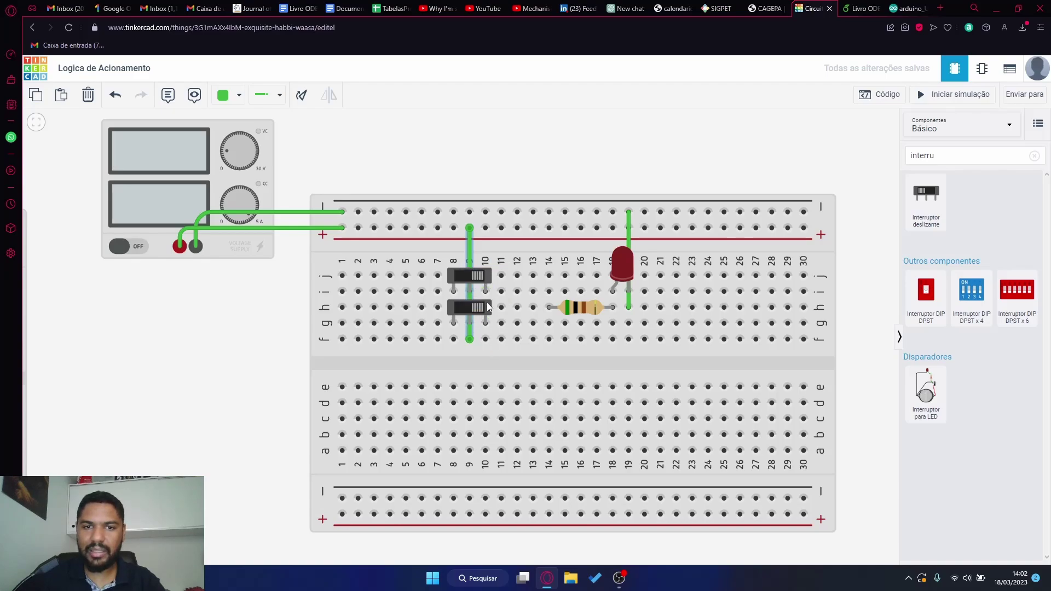
{"action": "left_click", "coordinate": [485, 339]}
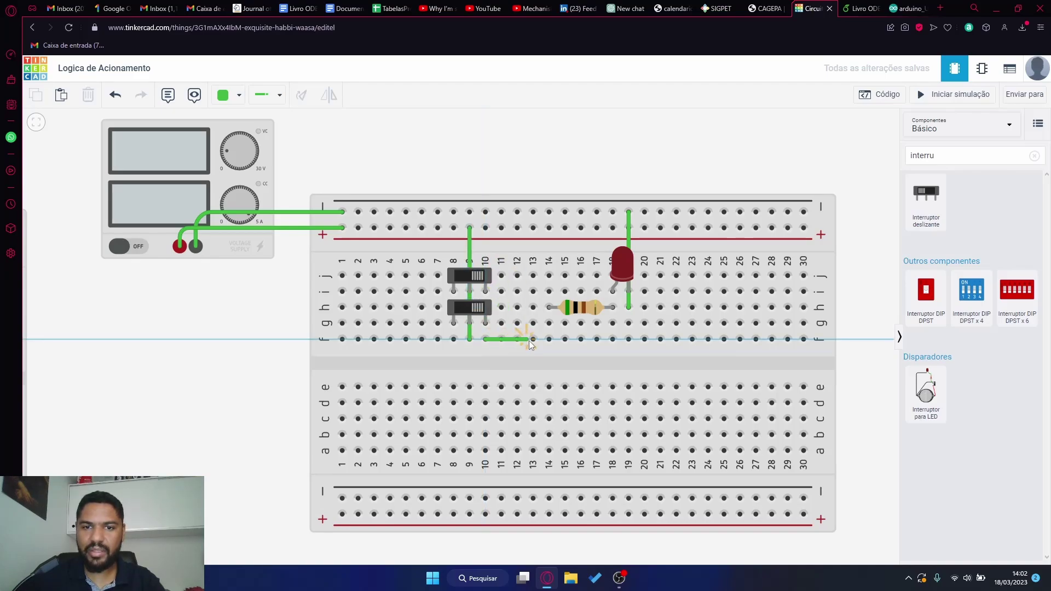
{"action": "left_click", "coordinate": [549, 339]}
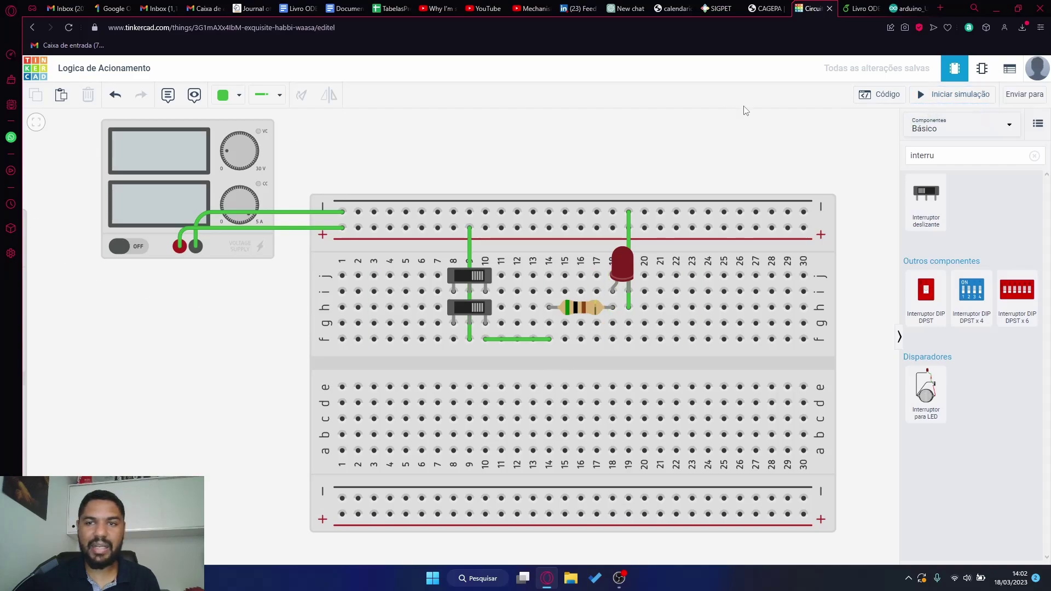
Step: Start the simulation and test the LED with both switches on, with each switch on alone, and with both off
{"action": "left_click", "coordinate": [944, 95]}
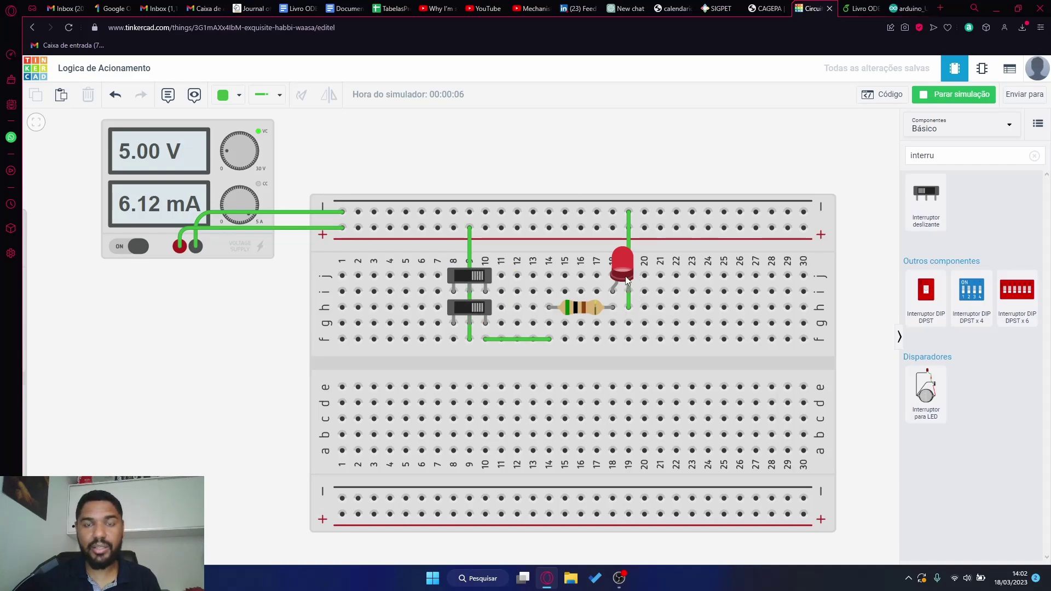
{"action": "left_click", "coordinate": [481, 281]}
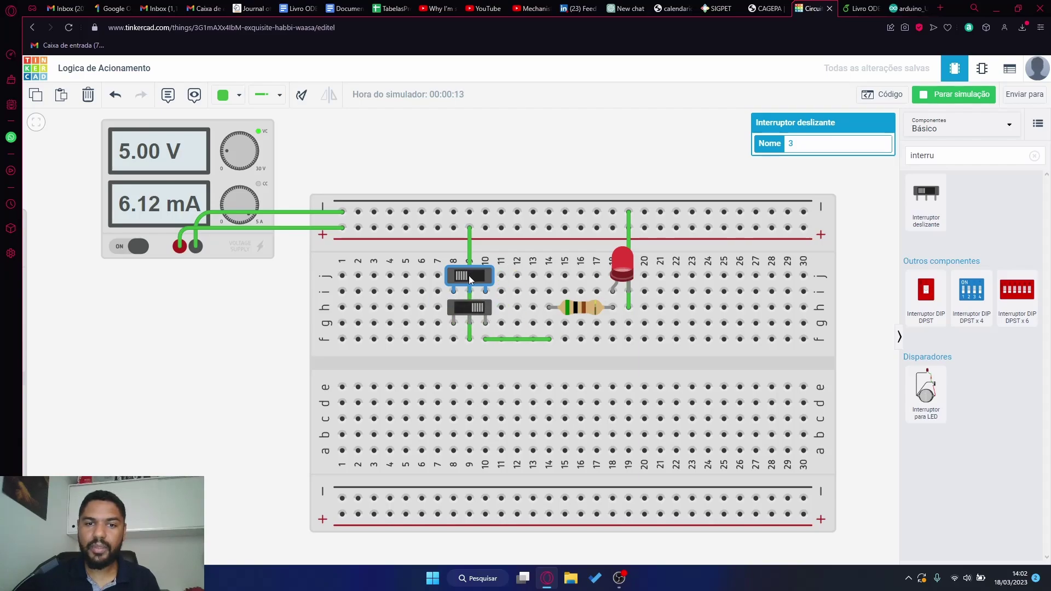
{"action": "left_click", "coordinate": [479, 308]}
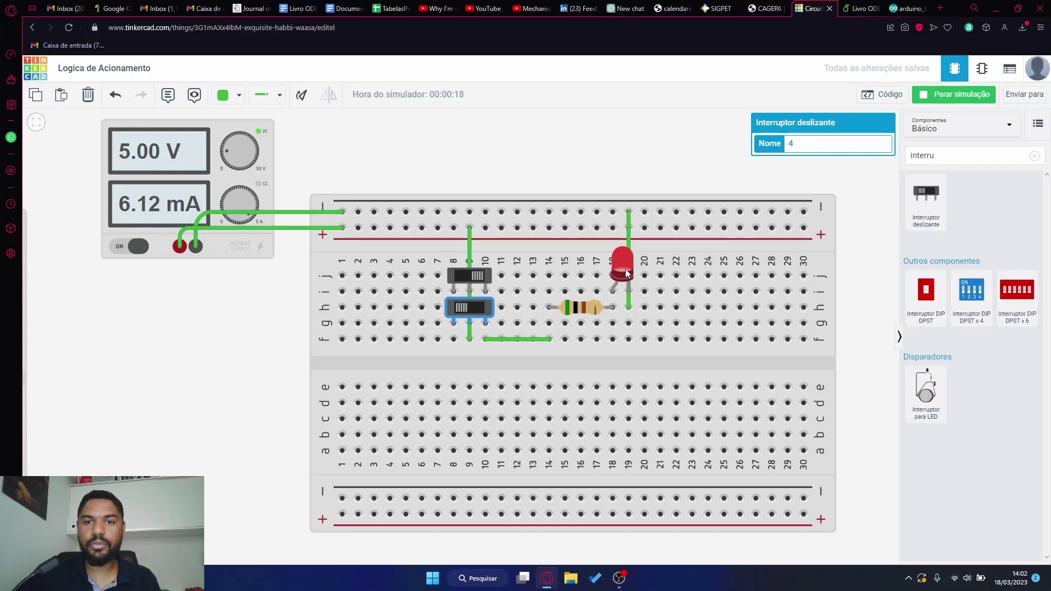
{"action": "left_click", "coordinate": [476, 282]}
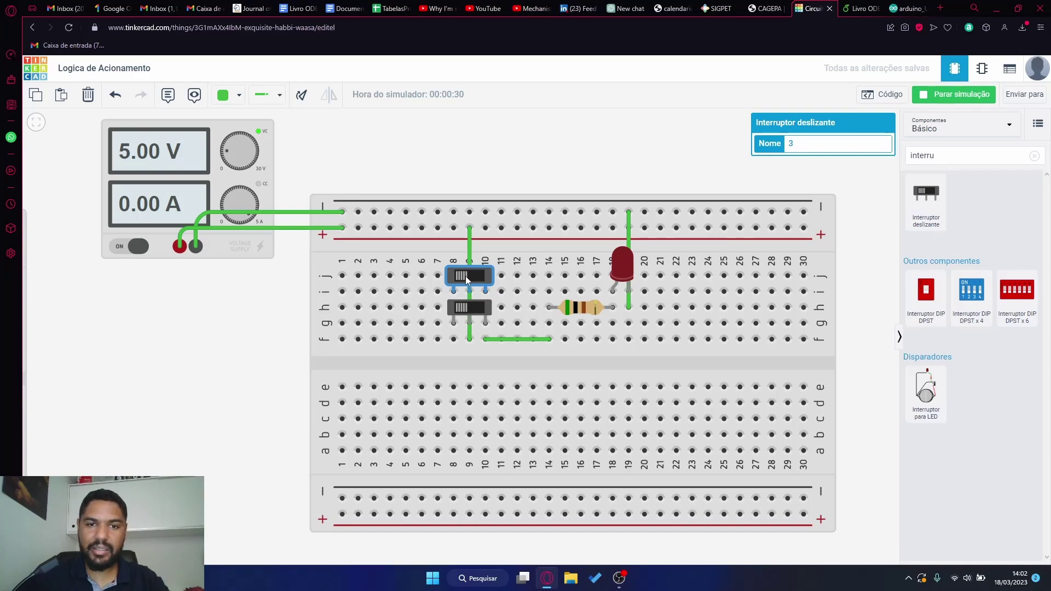
Step: Toggle the upper and lower switches on and off individually to retest the LED, and set both back to on
{"action": "left_click", "coordinate": [465, 276]}
{"action": "left_click", "coordinate": [468, 276]}
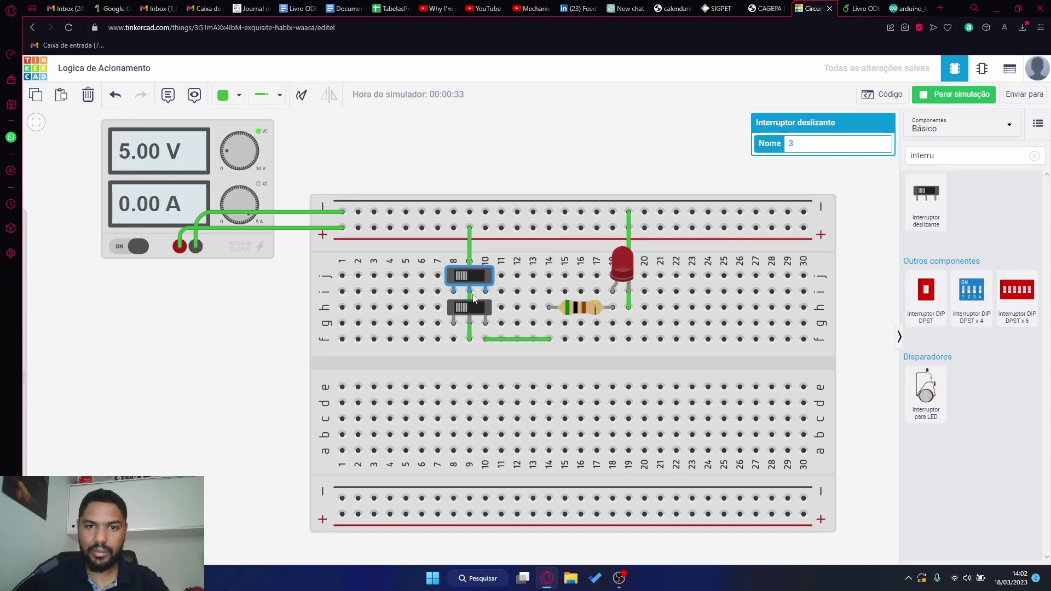
{"action": "left_click", "coordinate": [464, 307]}
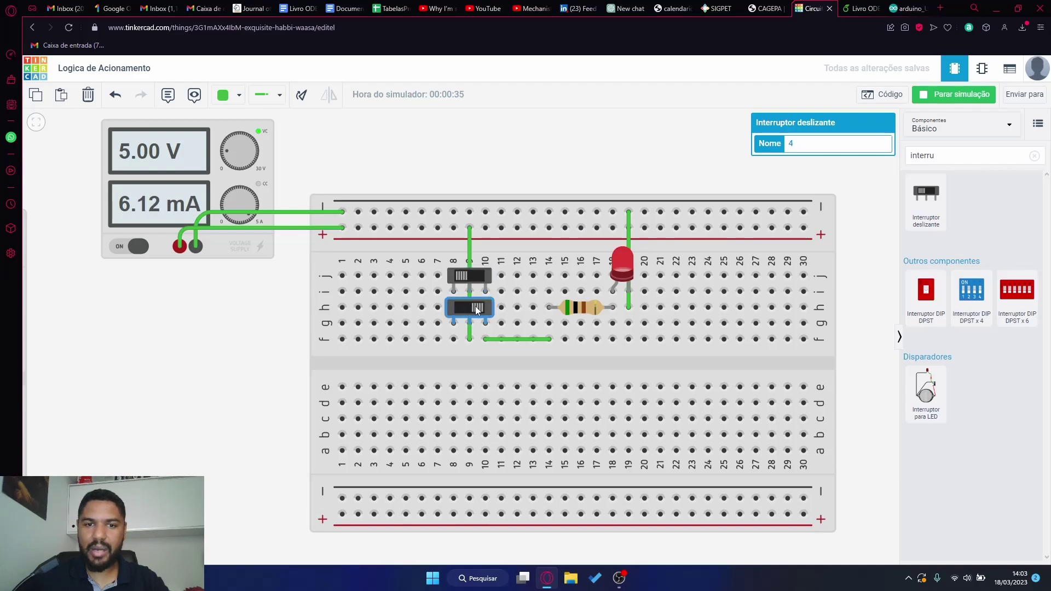
{"action": "left_click", "coordinate": [475, 309]}
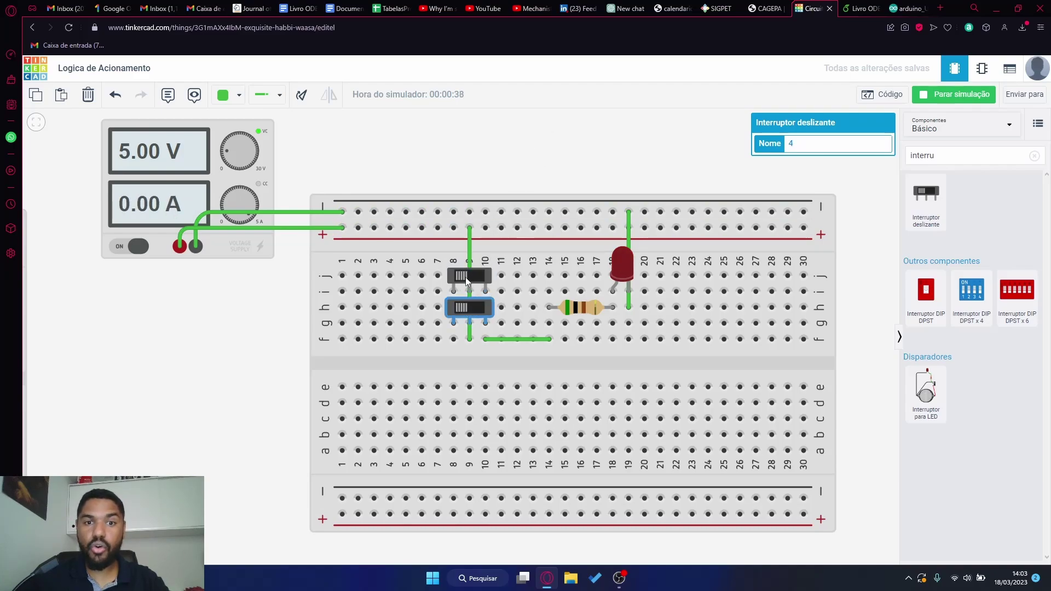
{"action": "left_click", "coordinate": [466, 277]}
{"action": "left_click", "coordinate": [461, 306]}
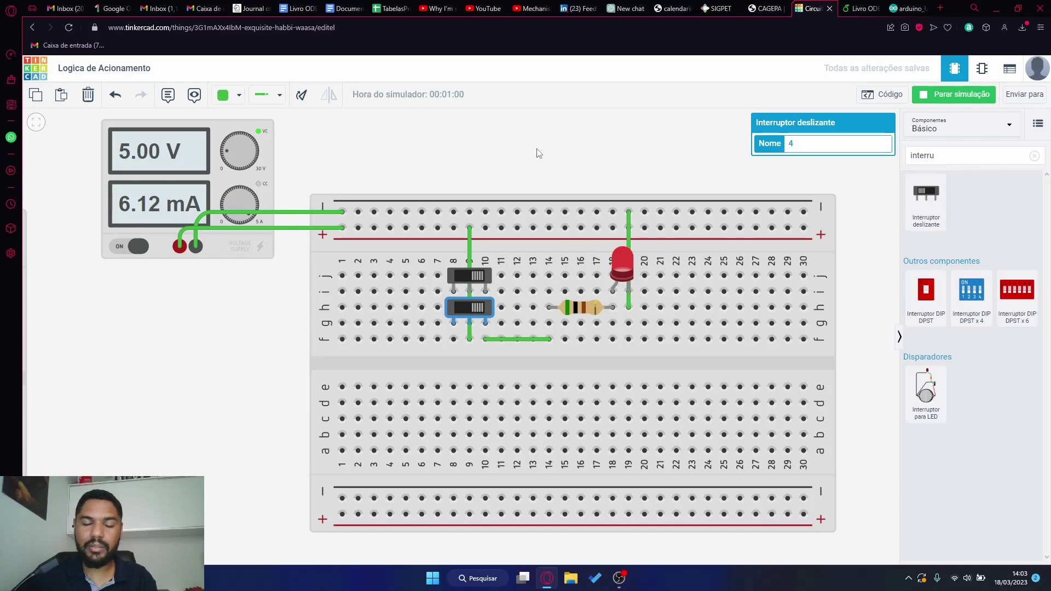
Step: Return to the original series circuit to examine its switch wiring while the simulation runs
{"action": "left_click_drag", "start_coordinate": [254, 331], "coordinate": [645, 347]}
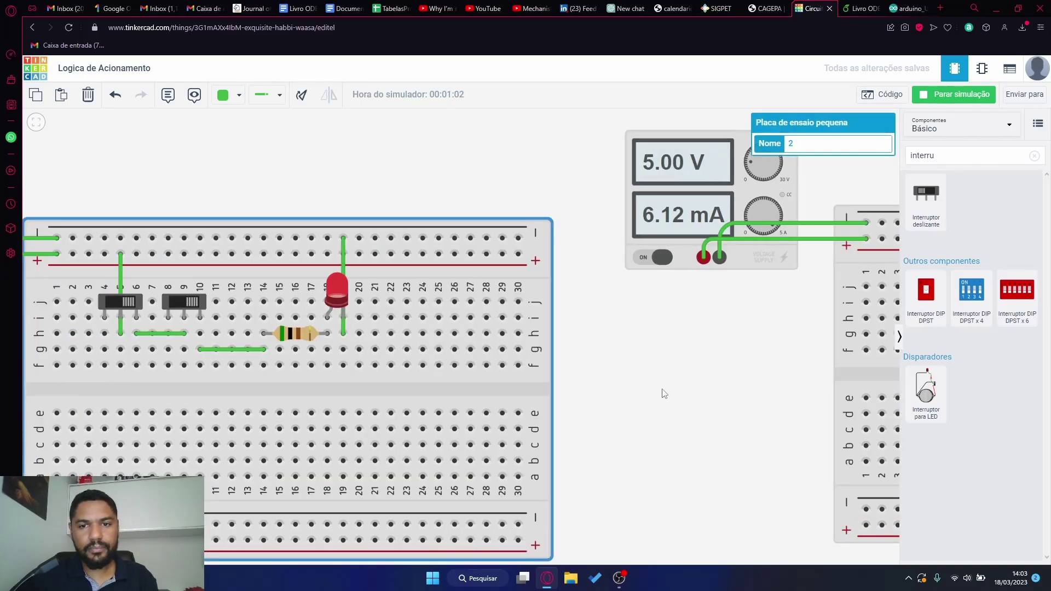
{"action": "left_click_drag", "start_coordinate": [663, 390], "coordinate": [870, 351]}
{"action": "left_click_drag", "start_coordinate": [121, 371], "coordinate": [176, 388]}
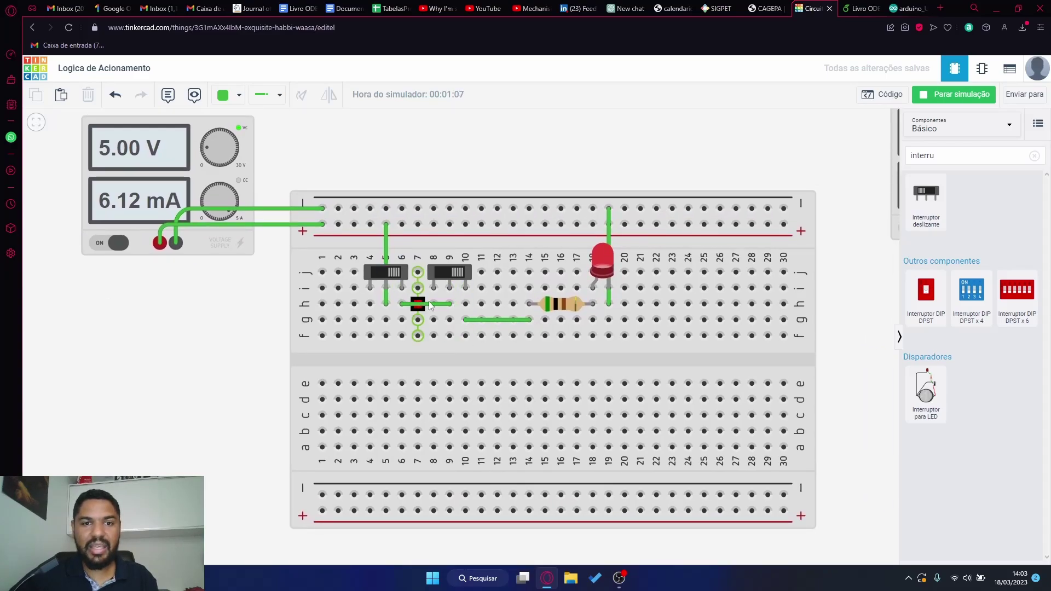